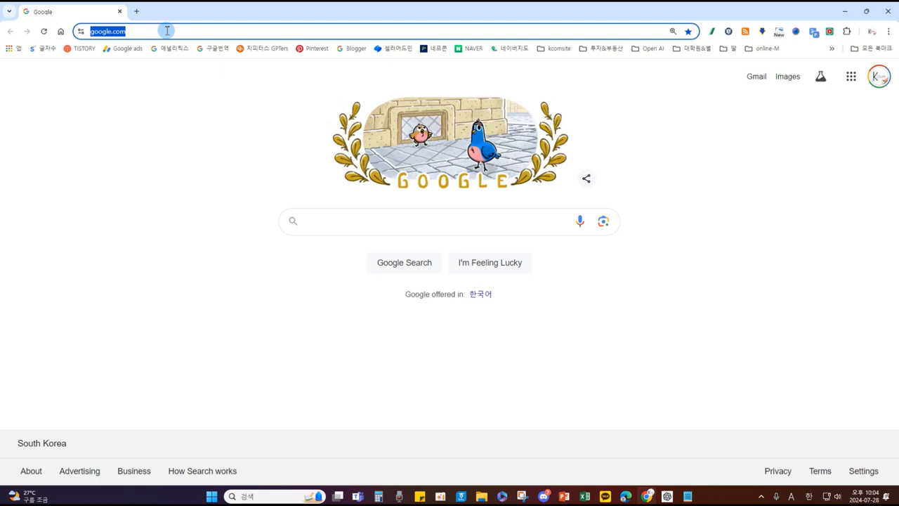
# Step: Search Google for 미드저니 and scroll down to the official midjourney.com result
pyautogui.write('alem')
pyautogui.press('BackSpace')
pyautogui.press('BackSpace')
pyautogui.press('BackSpace')
pyautogui.press('BackSpace')
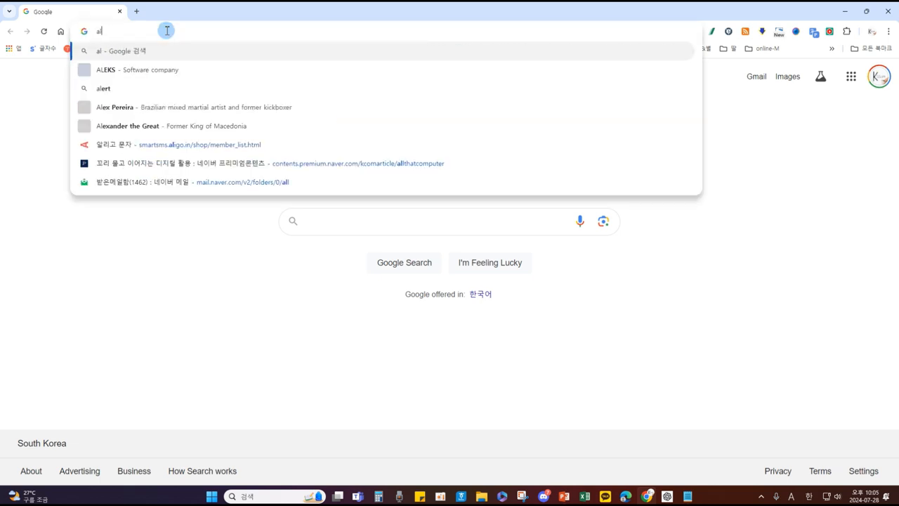
pyautogui.write('미')
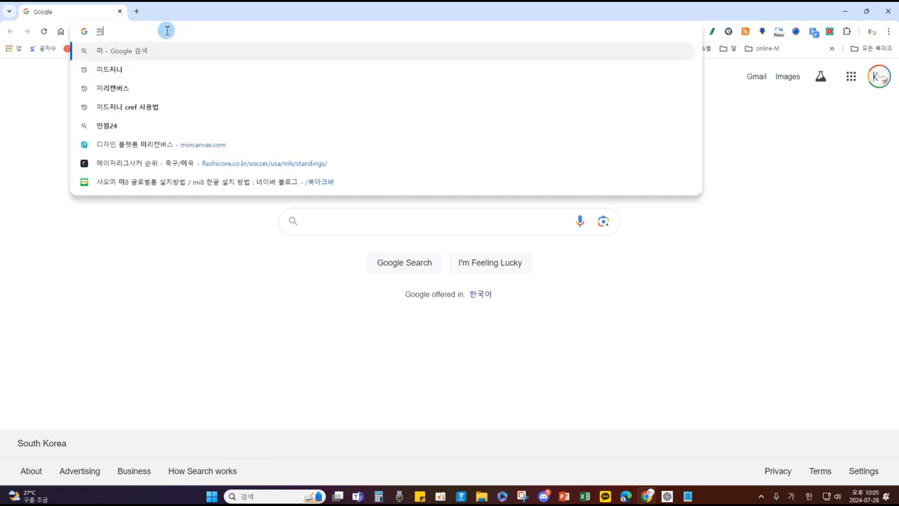
pyautogui.write('드저니')
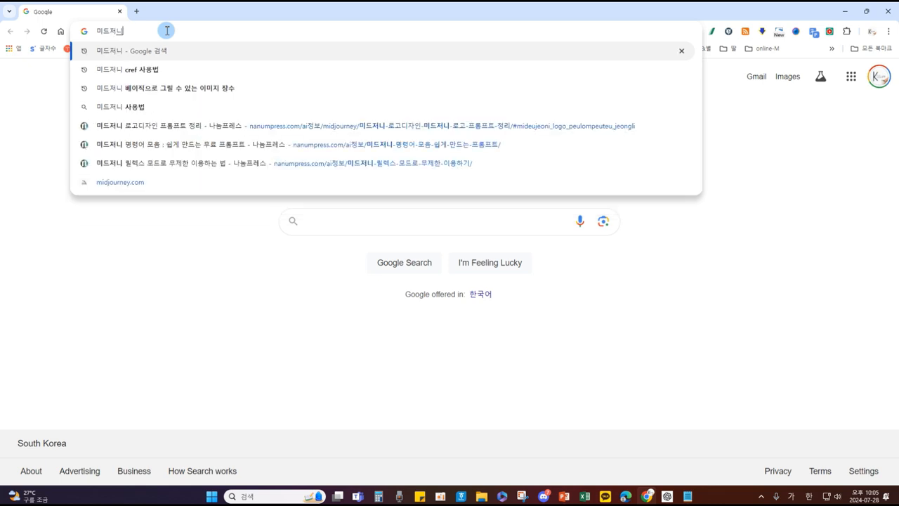
pyautogui.press('Return')
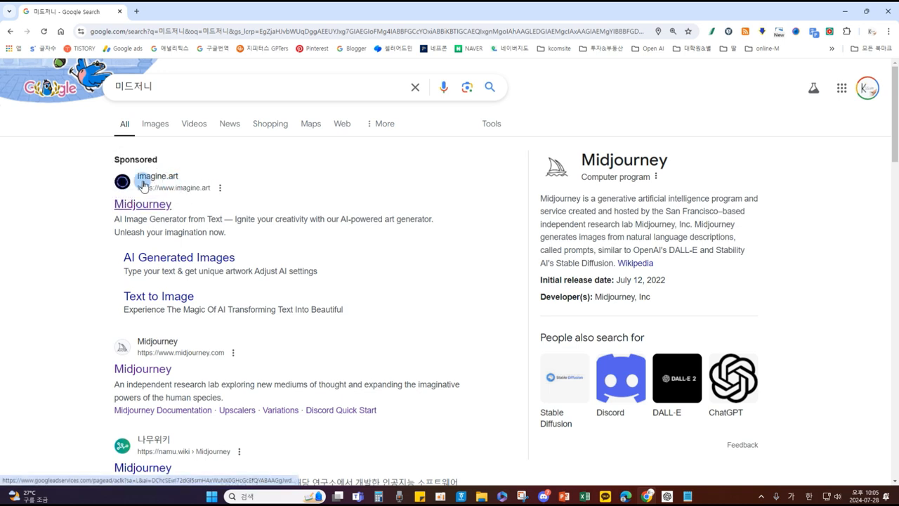
pyautogui.scroll(-1, 188, 253)
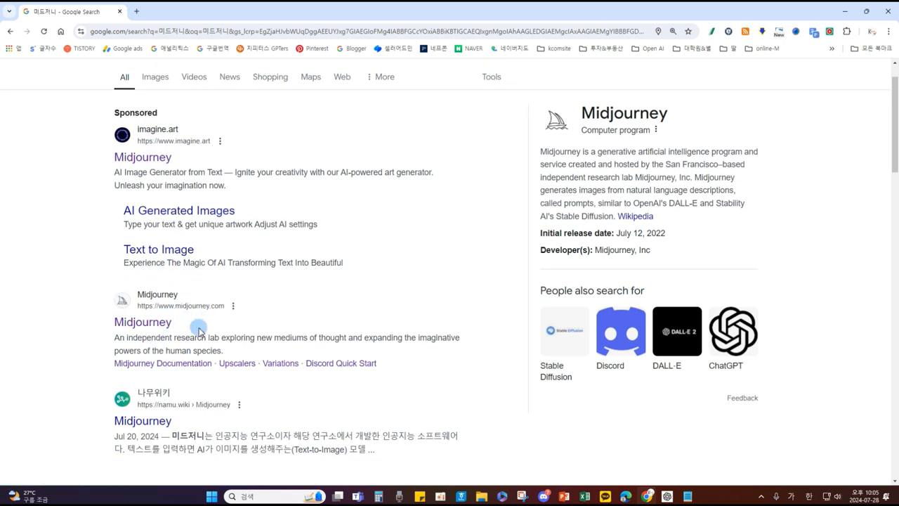
# Step: Open midjourney.com/home and briefly highlight its Sign Up and Log In buttons
pyautogui.click(150, 323)
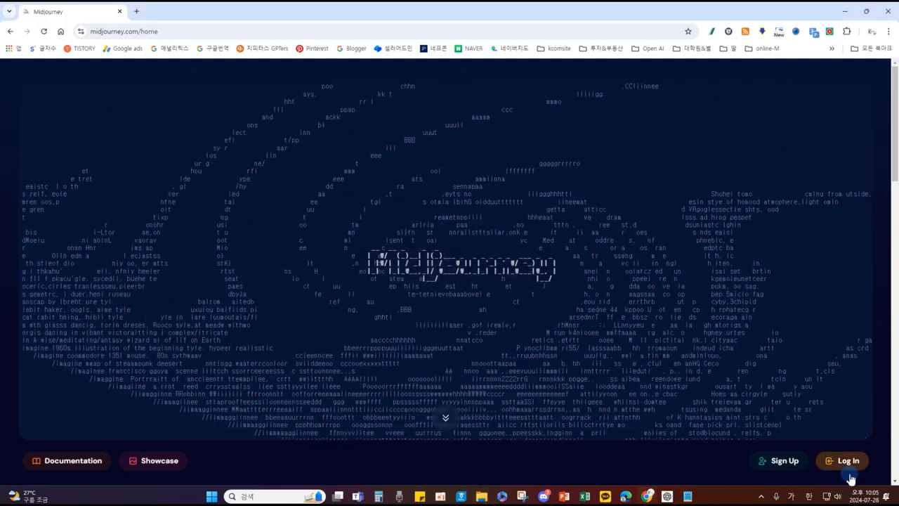
pyautogui.moveTo(744, 442); pyautogui.dragTo(877, 481)
pyautogui.moveTo(797, 470)
pyautogui.mouseDown()
pyautogui.moveTo(779, 483)
pyautogui.moveTo(762, 472)
pyautogui.moveTo(788, 476)
pyautogui.mouseUp()
pyautogui.press('Escape')
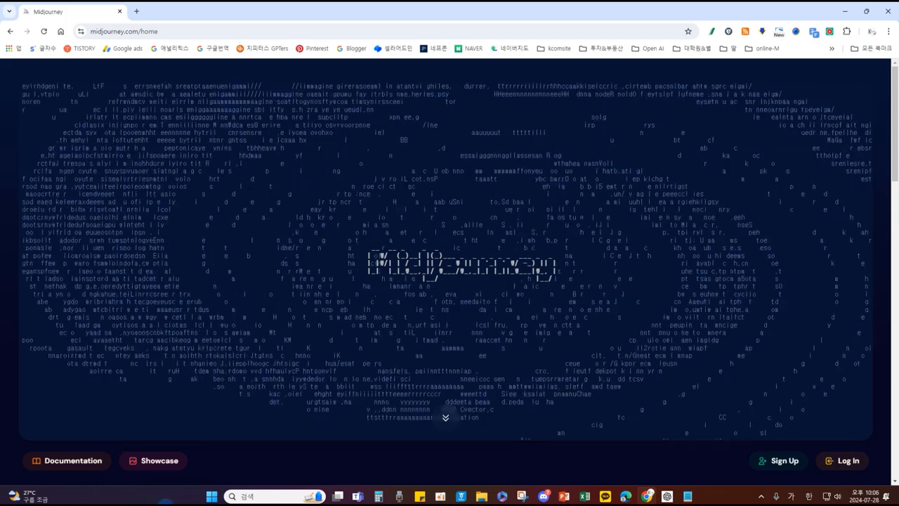
# Step: Browse the Midjourney Documentation articles, then close the browser window and minimize the presentation
pyautogui.click(63, 467)
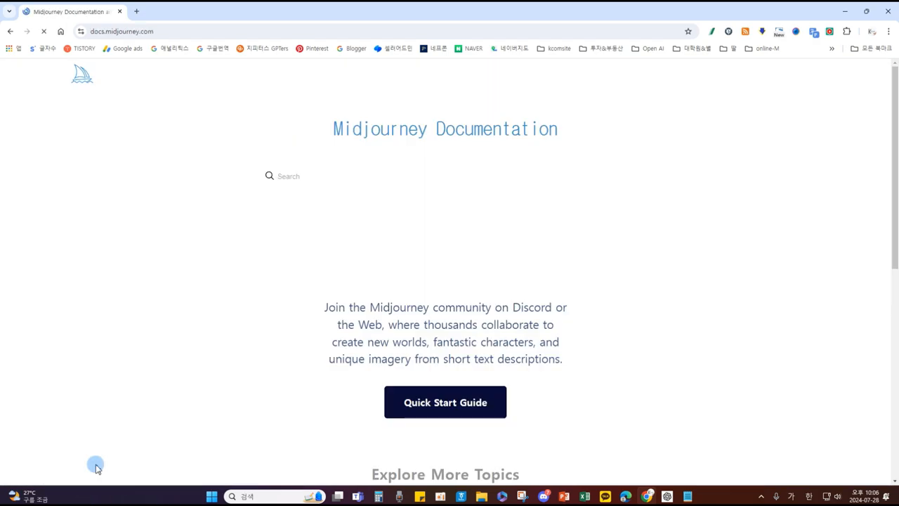
pyautogui.scroll(-5, 411, 362)
pyautogui.scroll(-2, 409, 360)
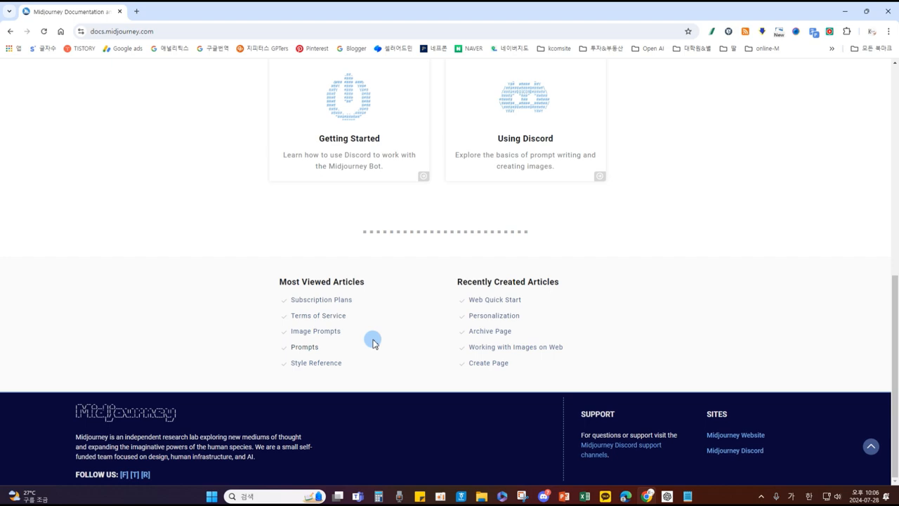
pyautogui.click(888, 13)
pyautogui.click(851, 10)
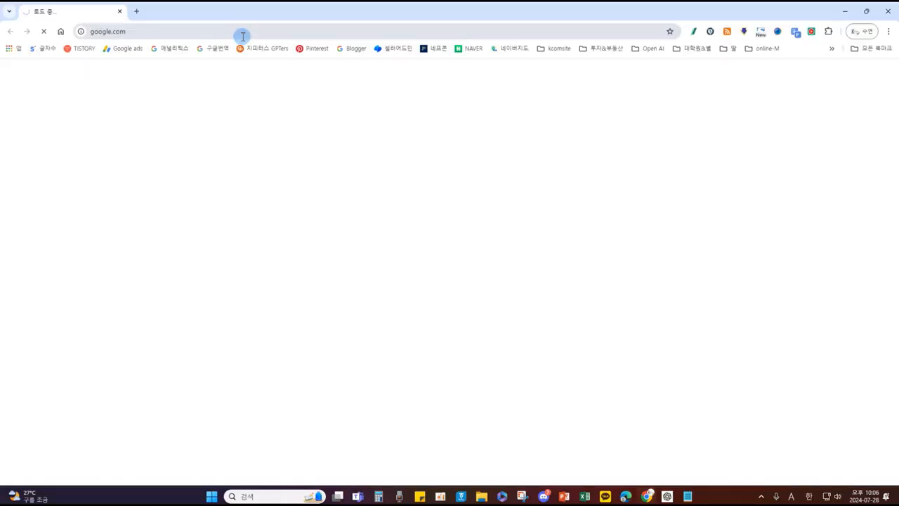
# Step: Search Google for 디스코드 and open the official discord.com result
pyautogui.click(237, 33)
pyautogui.write('디스코드')
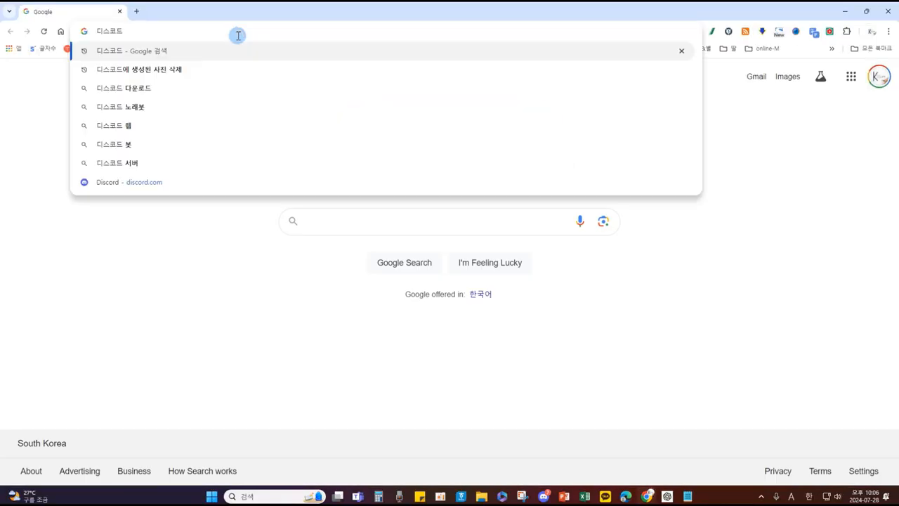
pyautogui.press('Return')
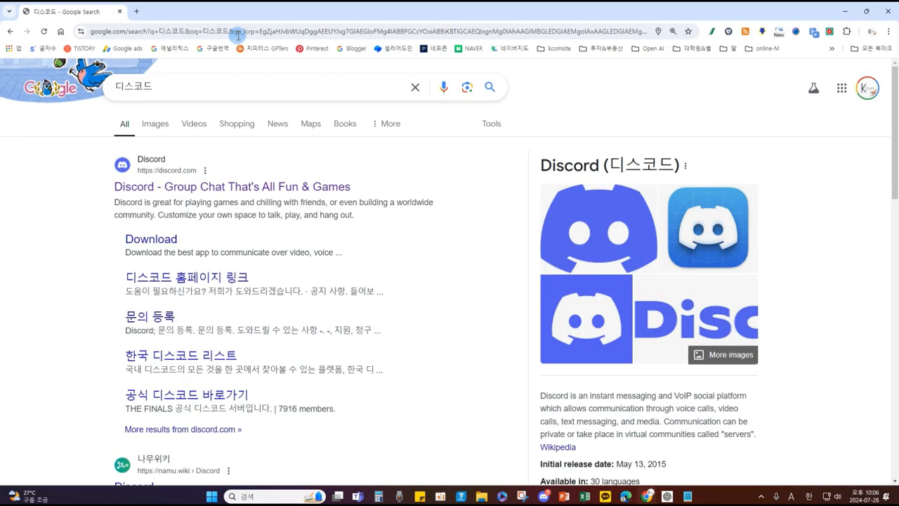
pyautogui.click(177, 186)
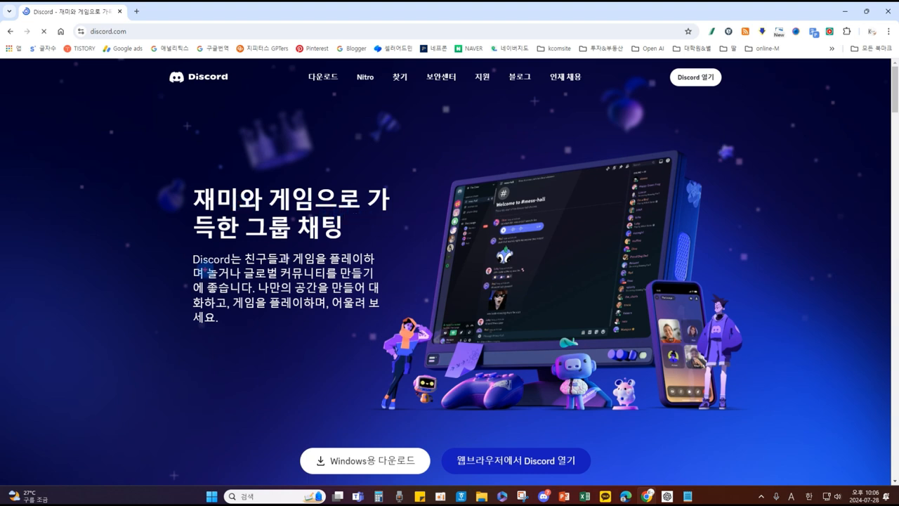
pyautogui.moveTo(722, 91)
pyautogui.mouseDown()
pyautogui.moveTo(683, 107)
pyautogui.moveTo(660, 70)
pyautogui.moveTo(713, 47)
pyautogui.moveTo(717, 104)
pyautogui.mouseUp()
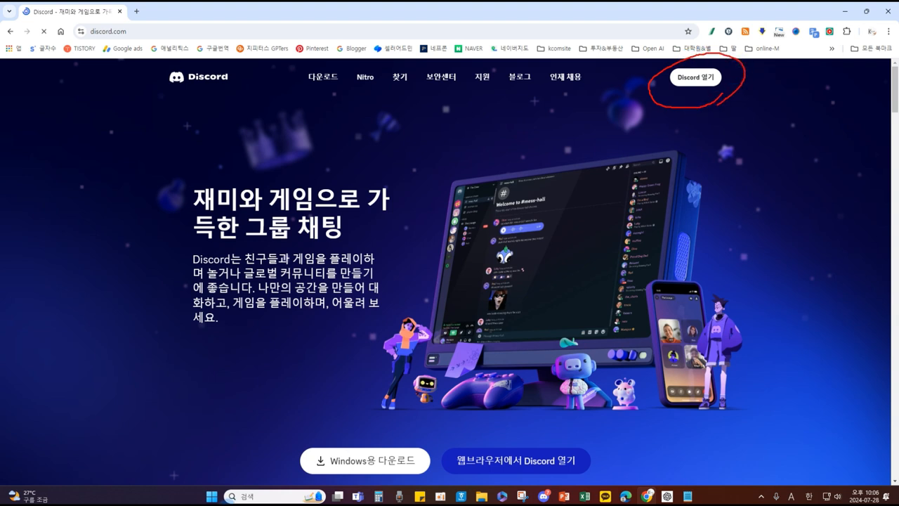
pyautogui.moveTo(276, 427)
pyautogui.mouseDown()
pyautogui.moveTo(386, 487)
pyautogui.moveTo(616, 487)
pyautogui.mouseUp()
pyautogui.moveTo(373, 448); pyautogui.dragTo(391, 422)
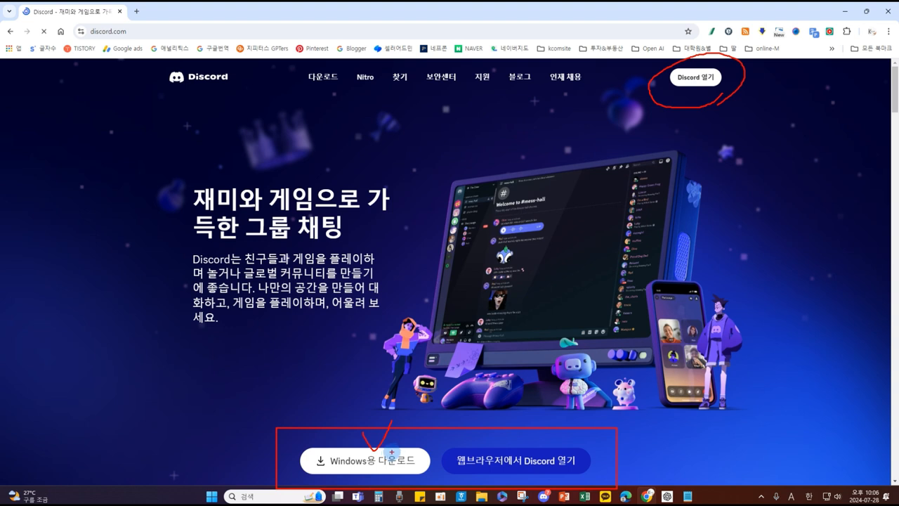
pyautogui.moveTo(391, 452); pyautogui.dragTo(408, 460)
pyautogui.press('Escape')
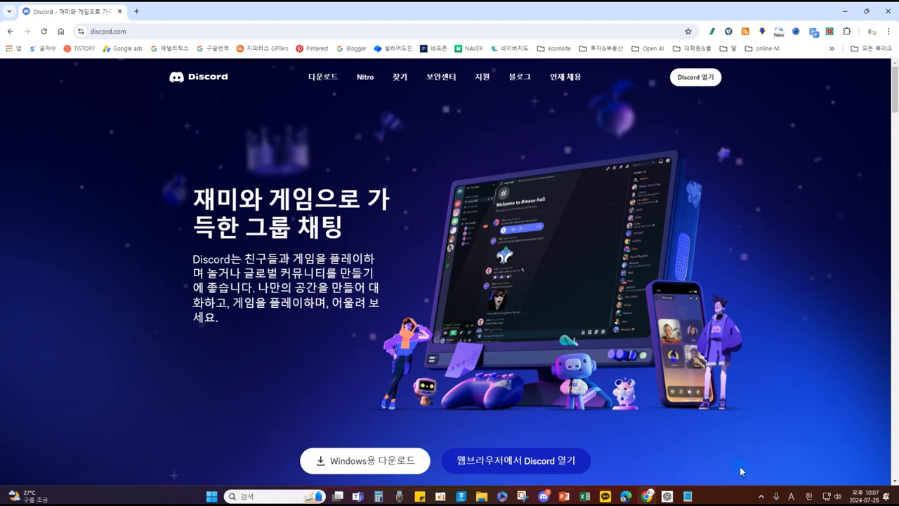
# Step: Show Discord's Midjourney Bot chat maximized and briefly outline the server list
pyautogui.click(844, 11)
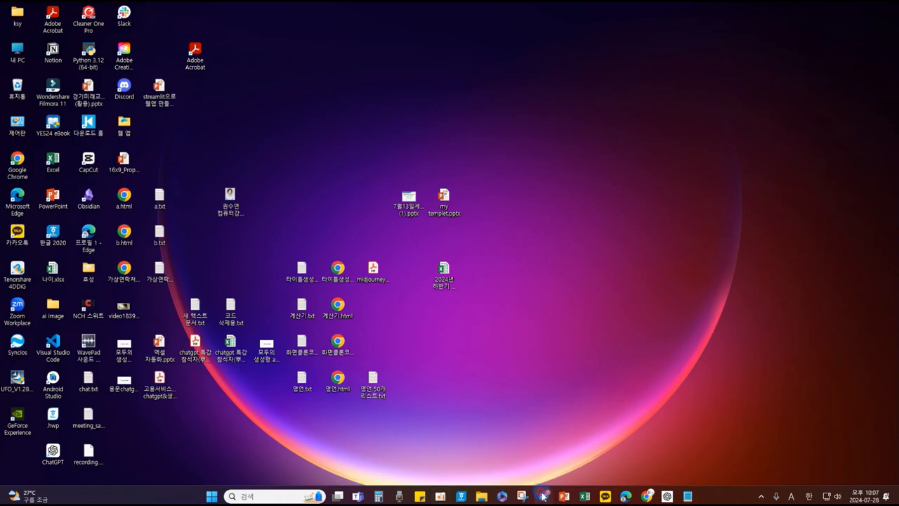
pyautogui.click(544, 496)
pyautogui.click(801, 42)
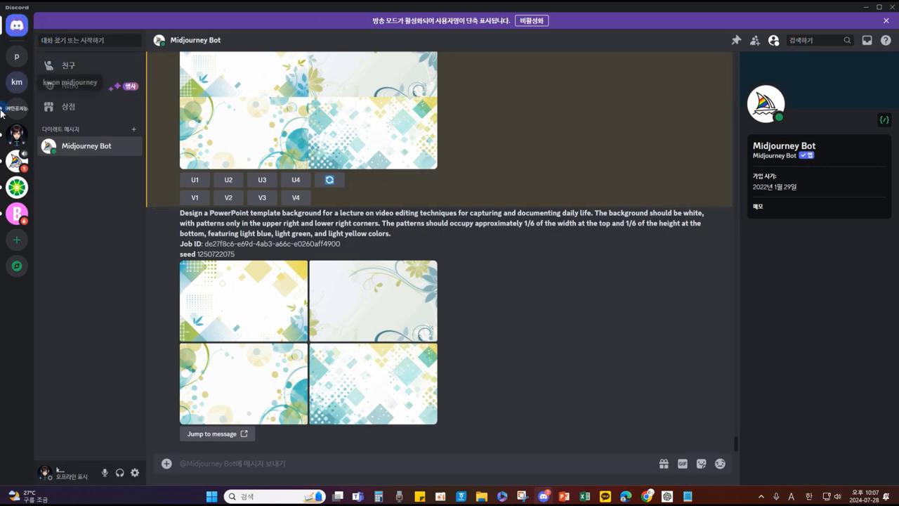
pyautogui.moveTo(1, 42)
pyautogui.mouseDown()
pyautogui.moveTo(16, 222)
pyautogui.moveTo(33, 277)
pyautogui.mouseUp()
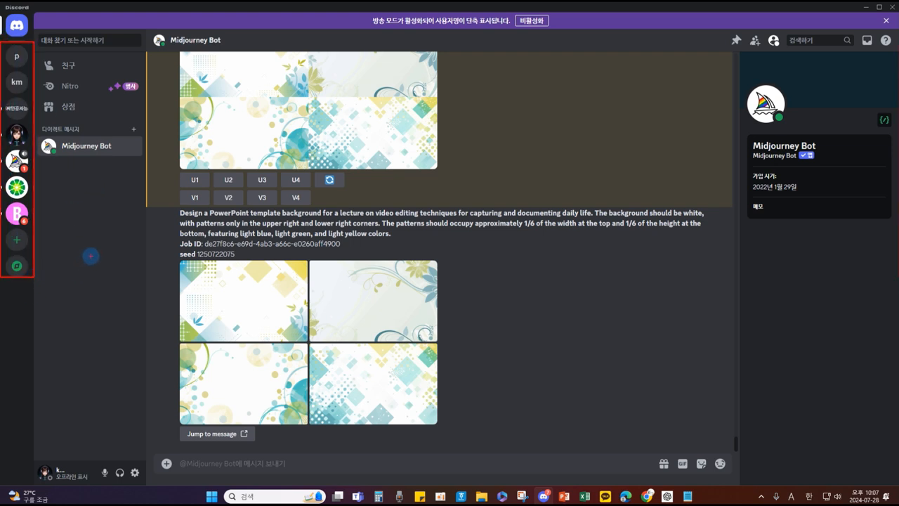
pyautogui.press('Escape')
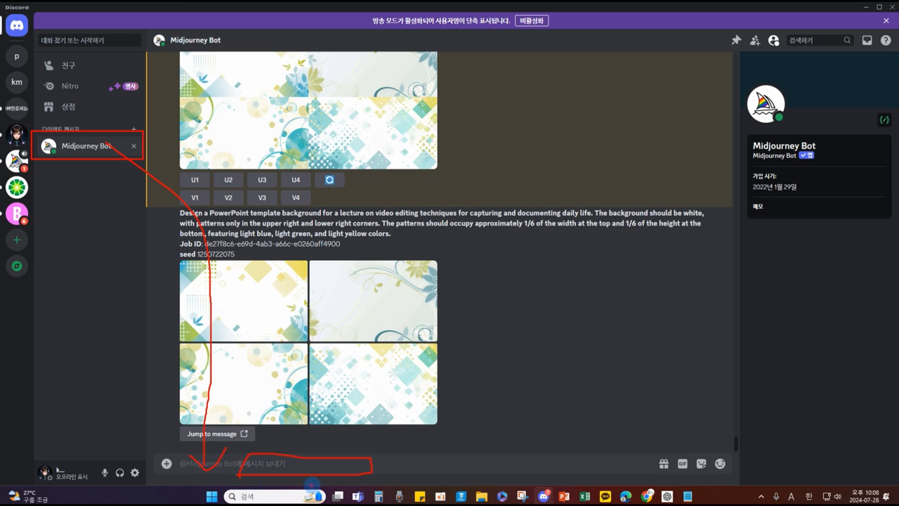
# Step: Return to the presentation and go to slide 4 on Midjourney pricing plans
pyautogui.click(563, 496)
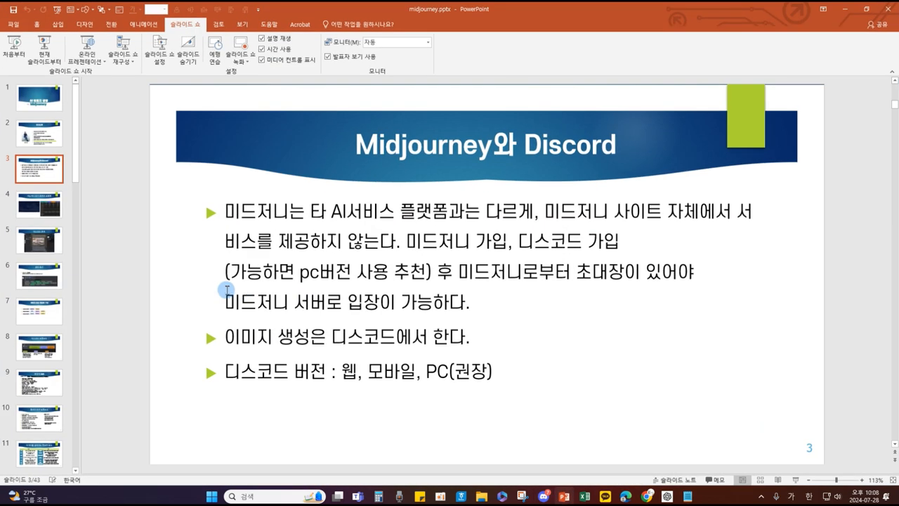
pyautogui.scroll(-1, 182, 314)
pyautogui.click(73, 234)
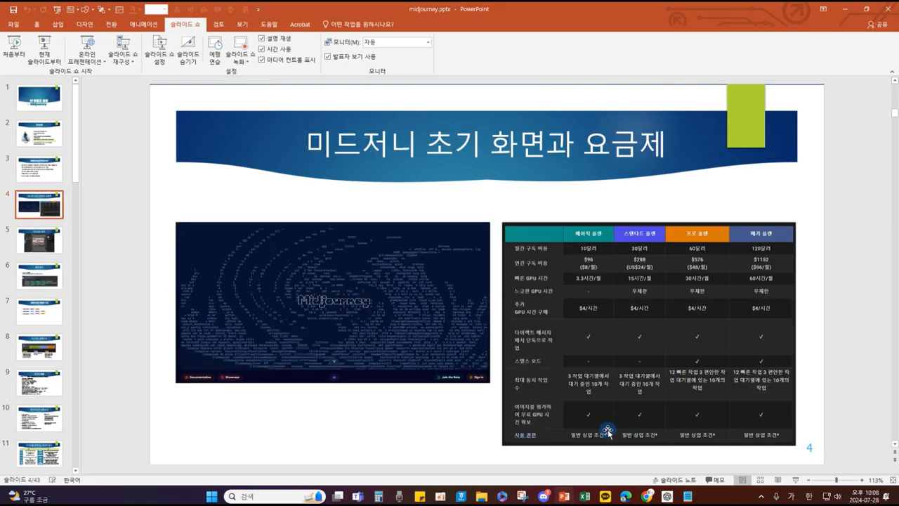
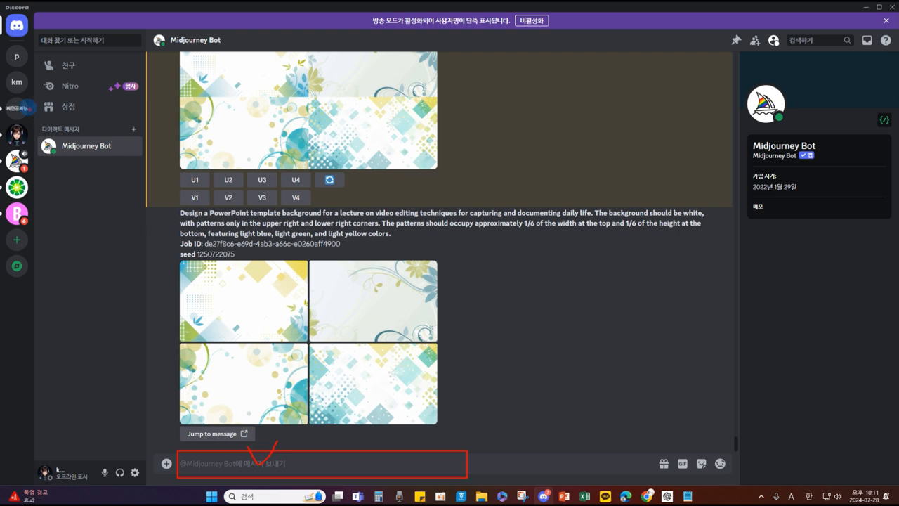
# Step: Draw red annotations marking the home icon, the Midjourney Bot DM and the message box
pyautogui.moveTo(10, 33); pyautogui.dragTo(31, 41)
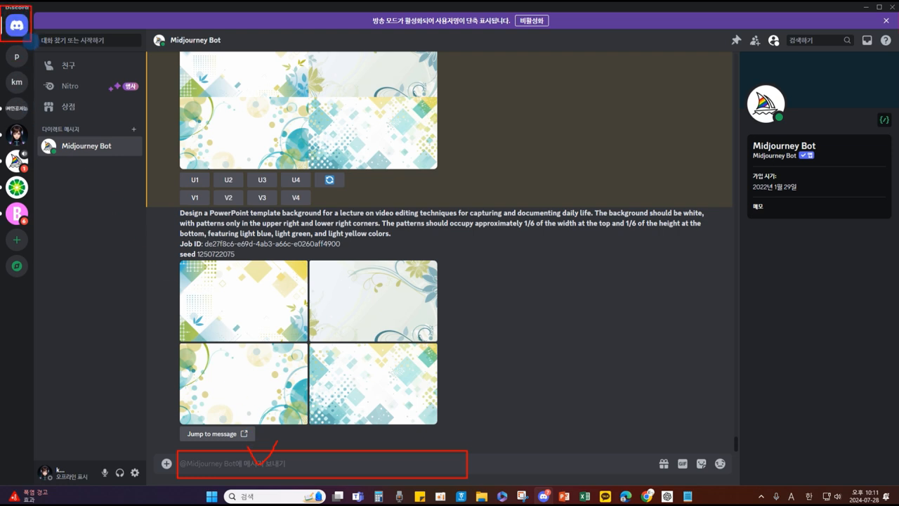
pyautogui.moveTo(31, 38)
pyautogui.mouseDown()
pyautogui.moveTo(77, 90)
pyautogui.moveTo(79, 132)
pyautogui.moveTo(98, 110)
pyautogui.mouseUp()
pyautogui.moveTo(52, 137); pyautogui.dragTo(144, 160)
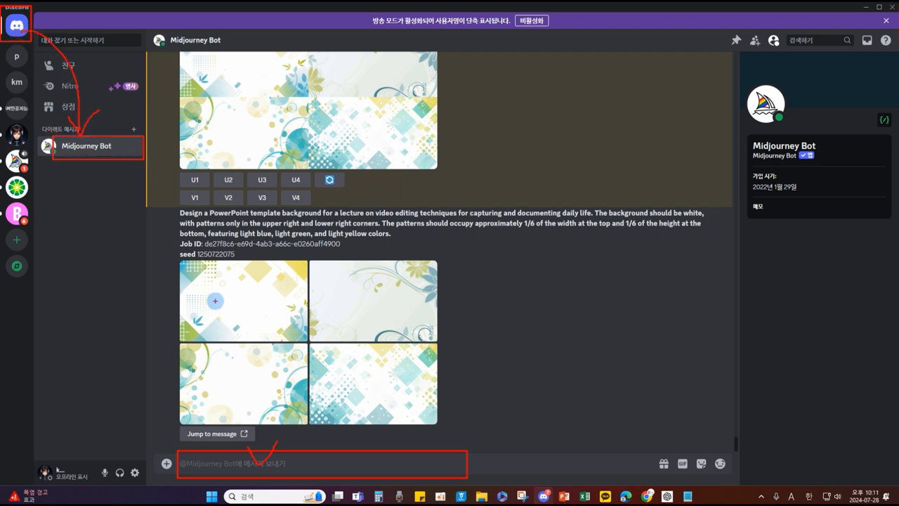
pyautogui.moveTo(110, 148)
pyautogui.mouseDown()
pyautogui.moveTo(205, 402)
pyautogui.moveTo(211, 439)
pyautogui.moveTo(200, 441)
pyautogui.moveTo(226, 423)
pyautogui.mouseUp()
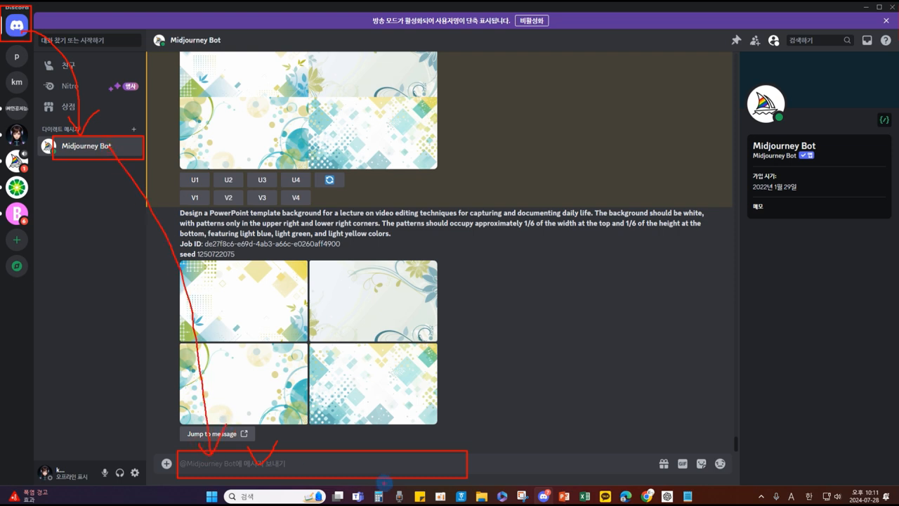
# Step: Clear the annotations and start a /imagine command in the Midjourney Bot chat
pyautogui.press('Escape')
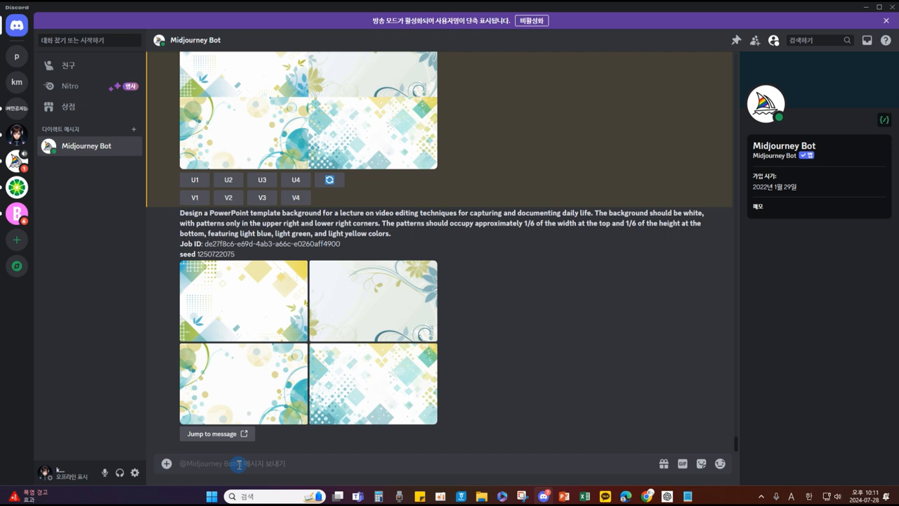
pyautogui.write('/imagine prompt')
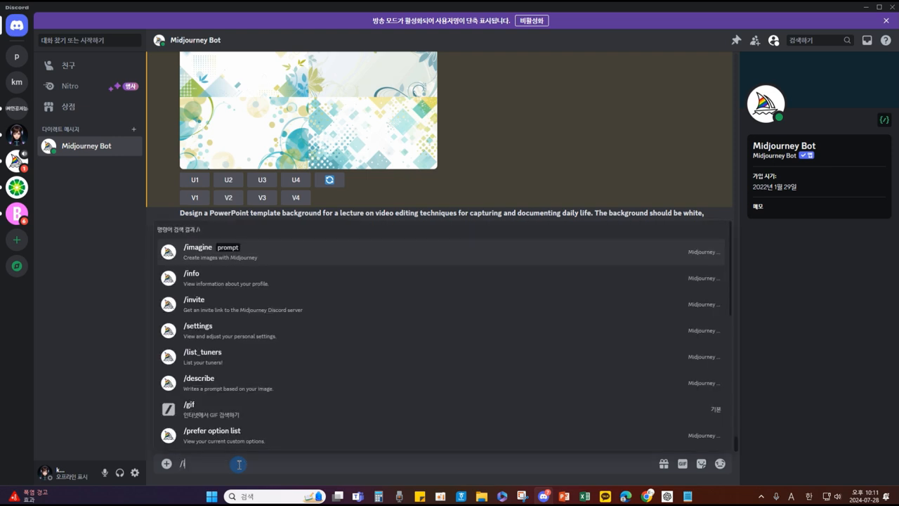
pyautogui.press('Return')
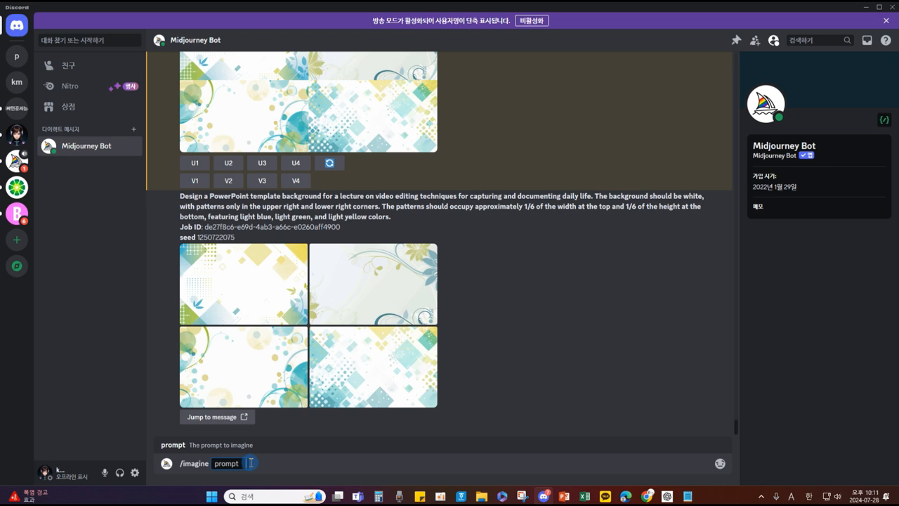
pyautogui.press('BackSpace')
pyautogui.press('BackSpace')
pyautogui.press('BackSpace')
pyautogui.press('BackSpace')
pyautogui.press('BackSpace')
pyautogui.press('BackSpace')
pyautogui.press('BackSpace')
pyautogui.press('BackSpace')
pyautogui.press('BackSpace')
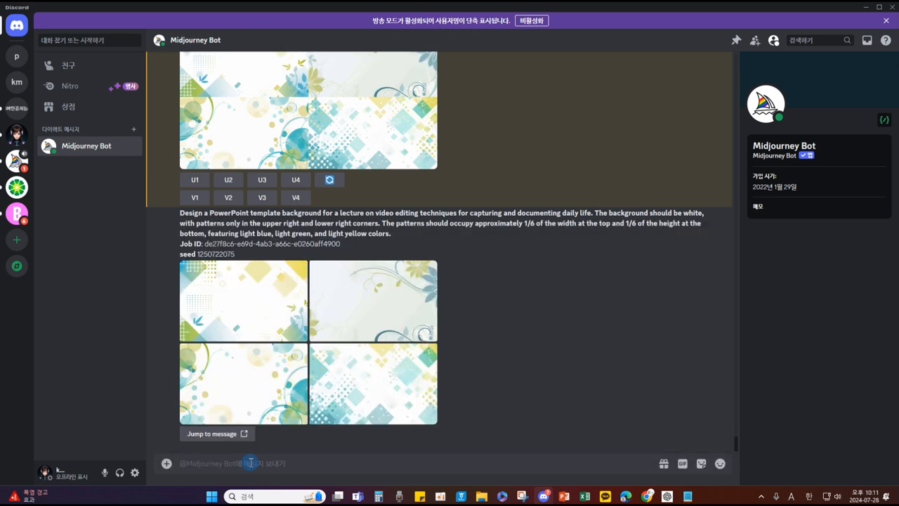
pyautogui.write('/')
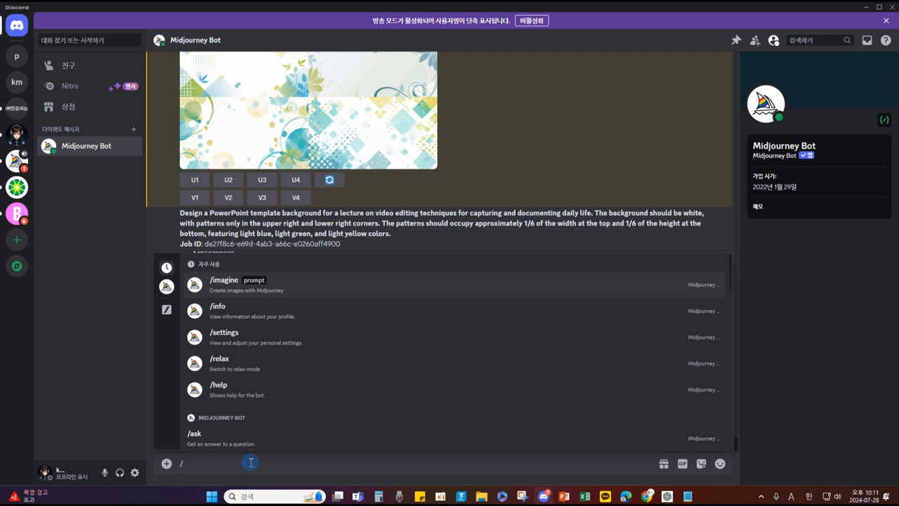
pyautogui.write('i')
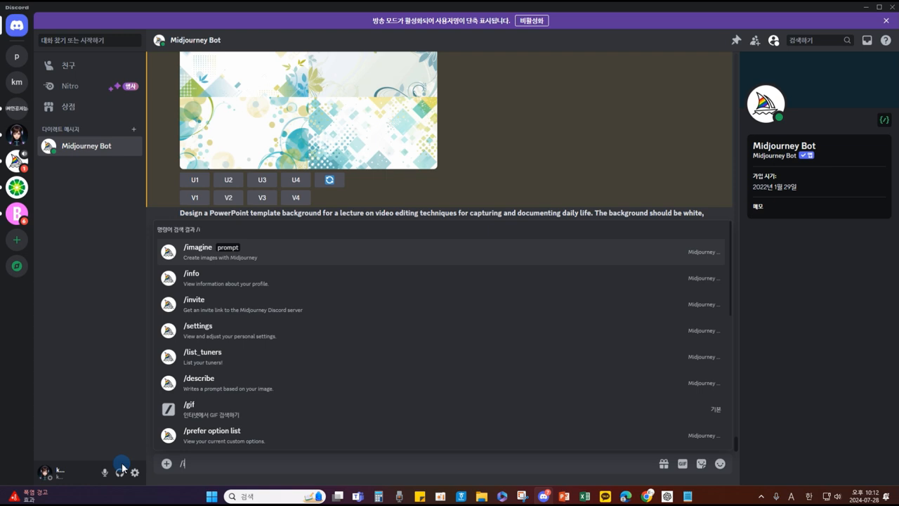
pyautogui.press('Return')
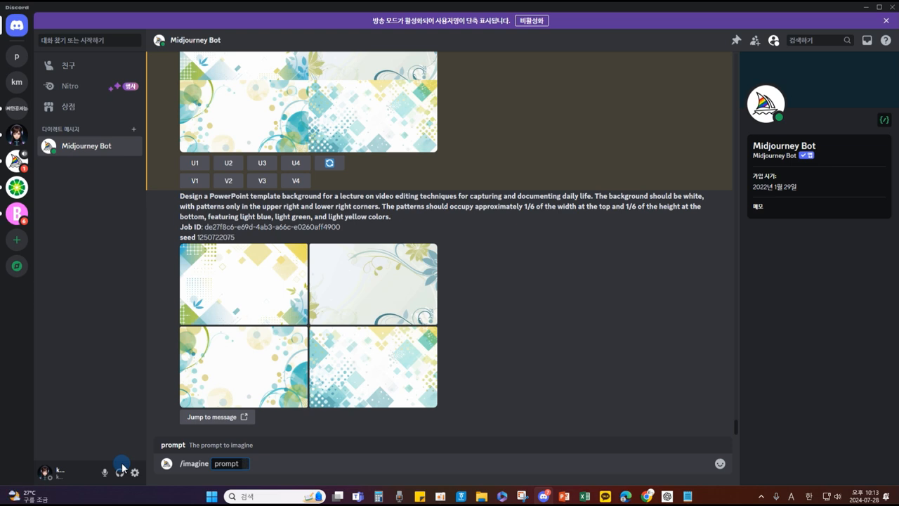
# Step: In ChatGPT, write a Korean city night scene: cars passing, about ten people walking, neon signs flashing
pyautogui.moveTo(667, 498)
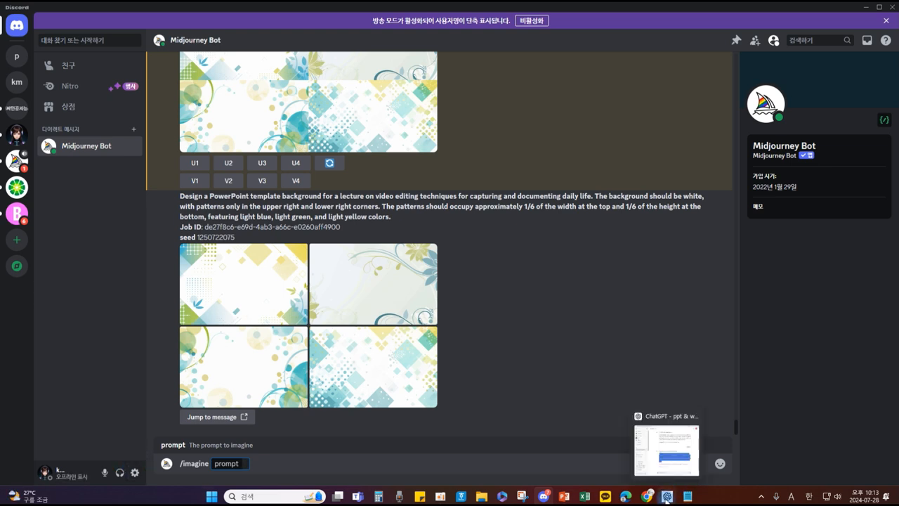
pyautogui.click(665, 498)
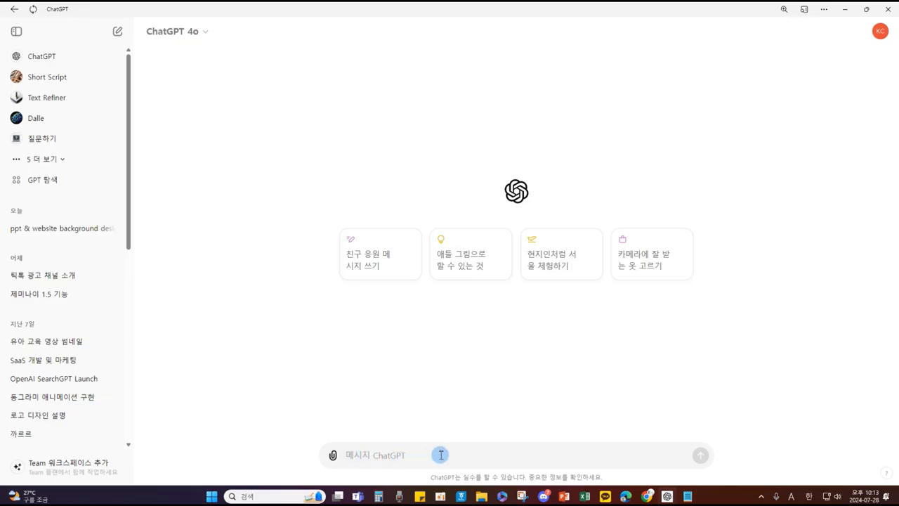
pyautogui.write('도시 밤풍경')
pyautogui.write('자동차개')
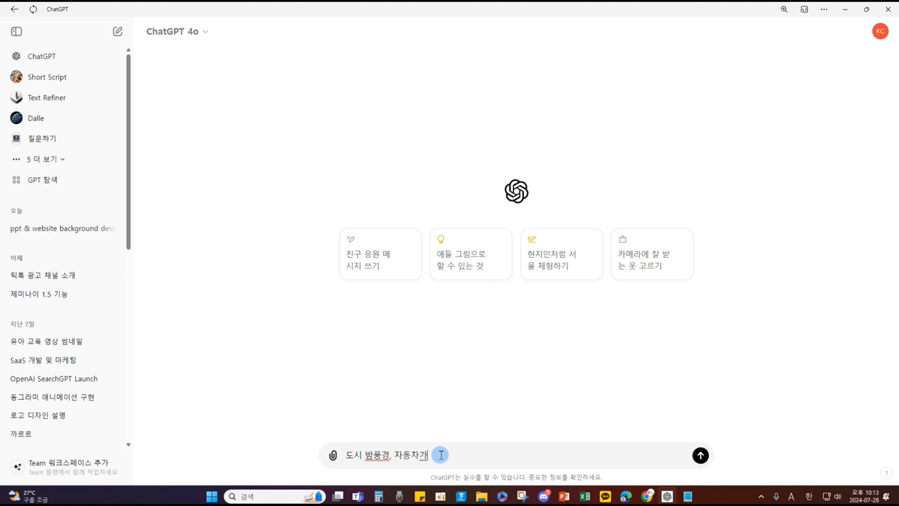
pyautogui.write(' 서두대 지나간다. 시')
pyautogui.write('람들 열명 정도가 걸어간다.')
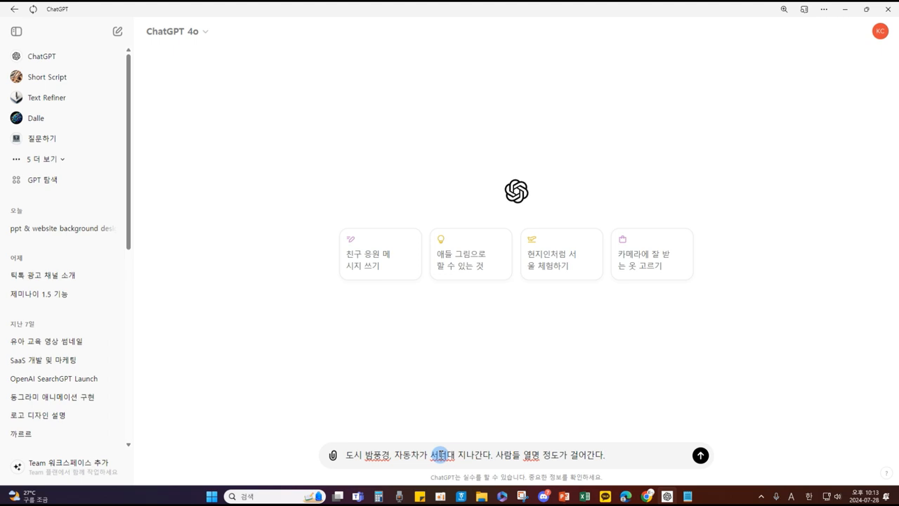
pyautogui.write(' 네오ㄴ사인')
pyautogui.press('BackSpace')
pyautogui.press('BackSpace')
pyautogui.write('사인')
pyautogui.press('BackSpace')
pyautogui.press('BackSpace')
pyautogui.press('BackSpace')
pyautogui.press('BackSpace')
pyautogui.write('네온사인이')
pyautogui.write(' 밝')
pyautogui.write('짝인다.')
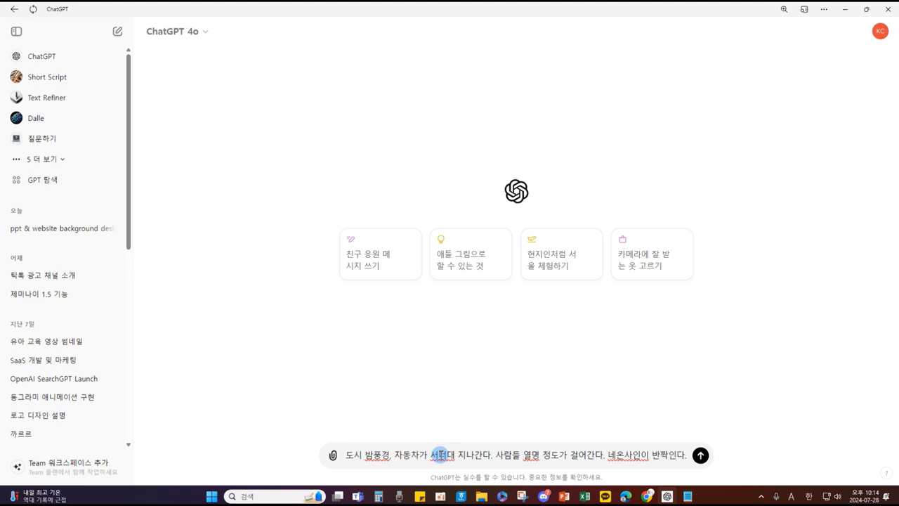
# Step: Ask ChatGPT to translate it into English, then select the English sentence
pyautogui.hotkey('shift', 'Return')
pyautogui.write('이걸 영문으로 바꿔줘')
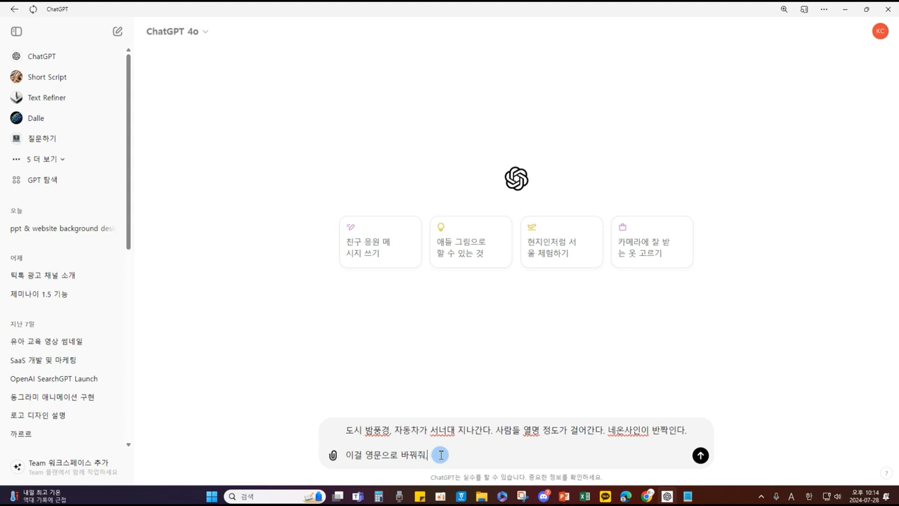
pyautogui.write('.')
pyautogui.press('Return')
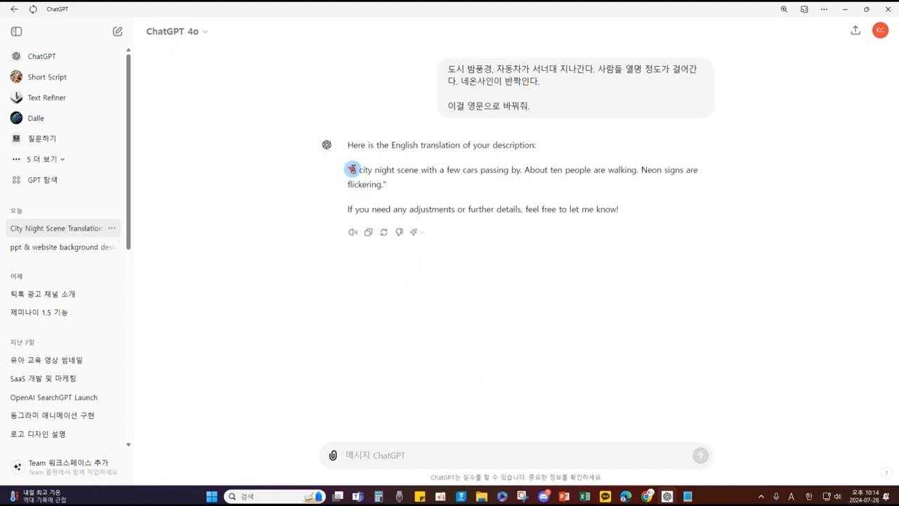
pyautogui.moveTo(349, 169); pyautogui.dragTo(384, 186)
pyautogui.hotkey('ctrl', 'c')
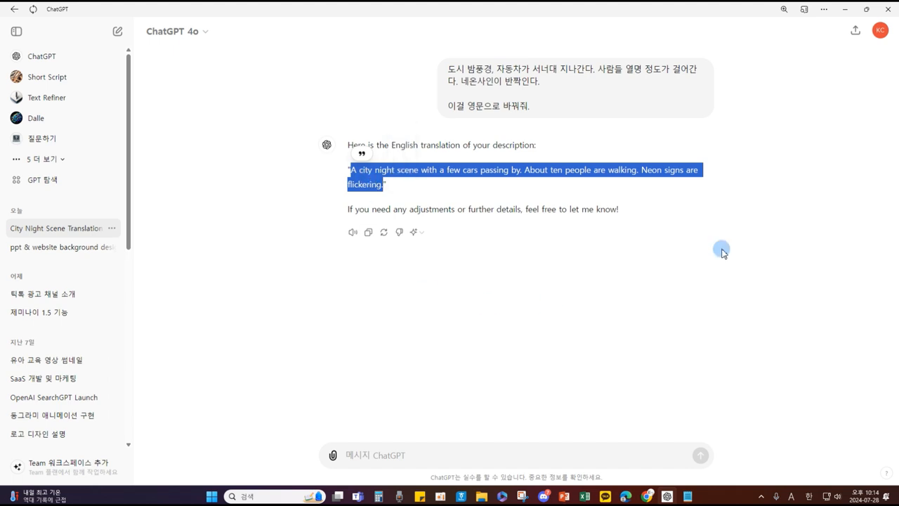
pyautogui.click(845, 9)
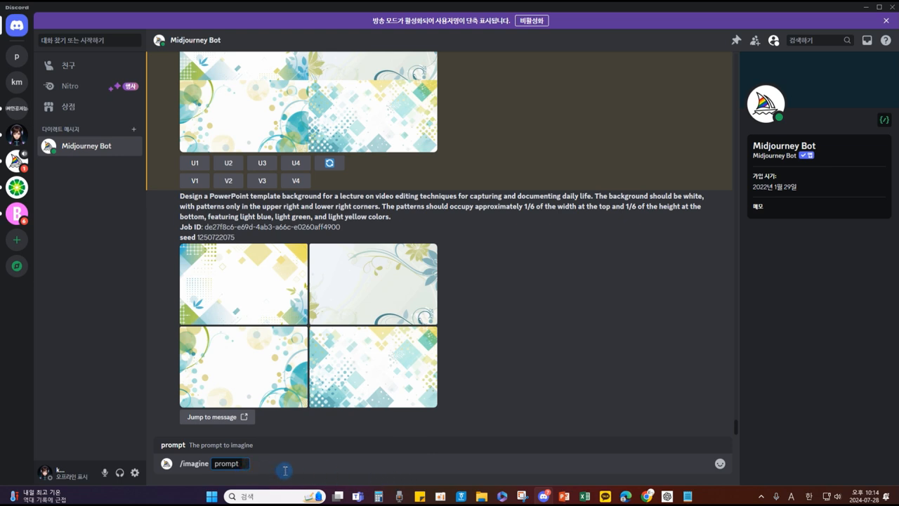
# Step: Paste the English prompt into /imagine, add the 16:9 aspect ratio, and submit it
pyautogui.hotkey('ctrl', 'v')
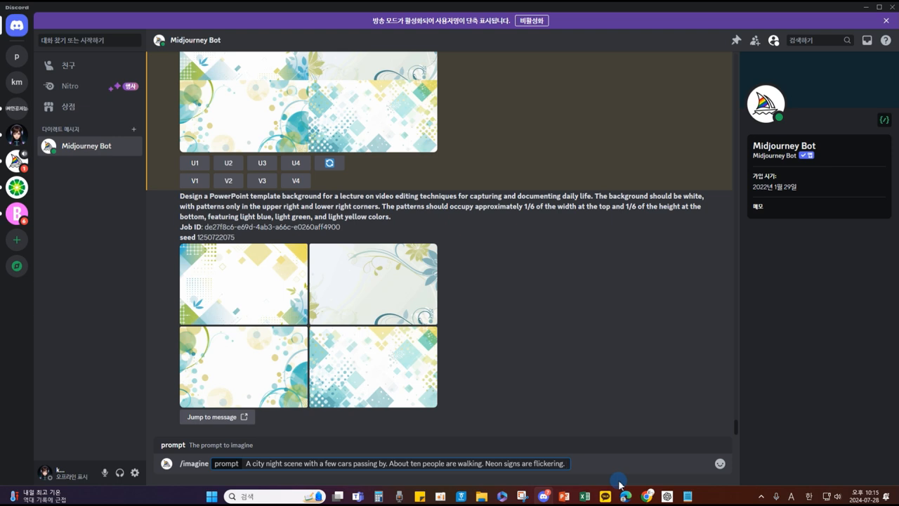
pyautogui.write('--ar 16:9')
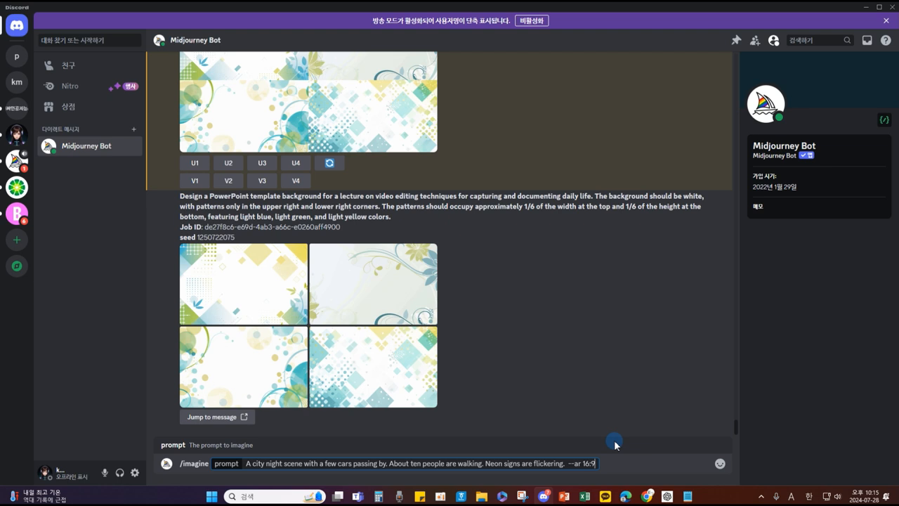
pyautogui.press('Return')
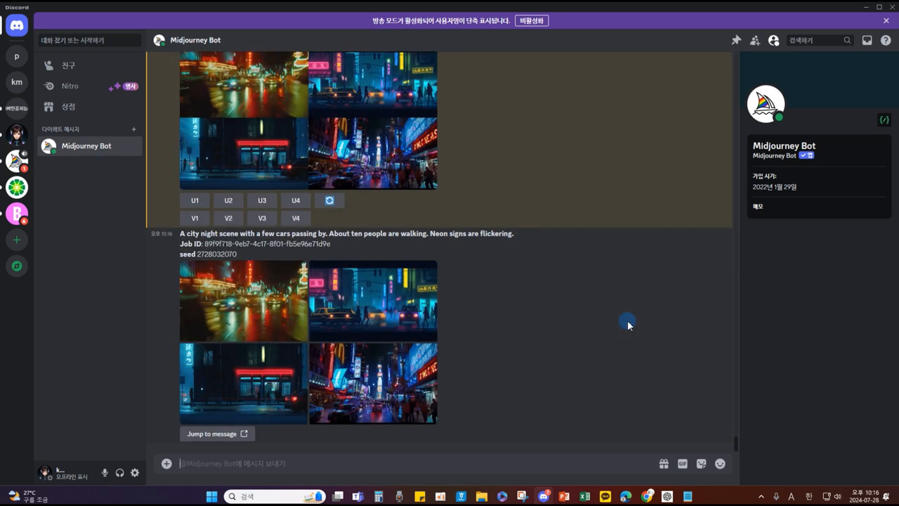
pyautogui.scroll(2, 553, 226)
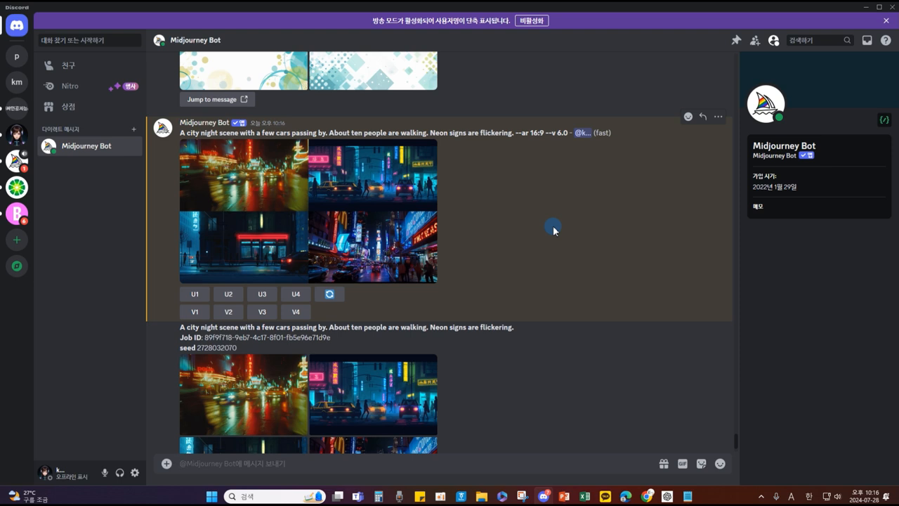
pyautogui.scroll(-2, 477, 337)
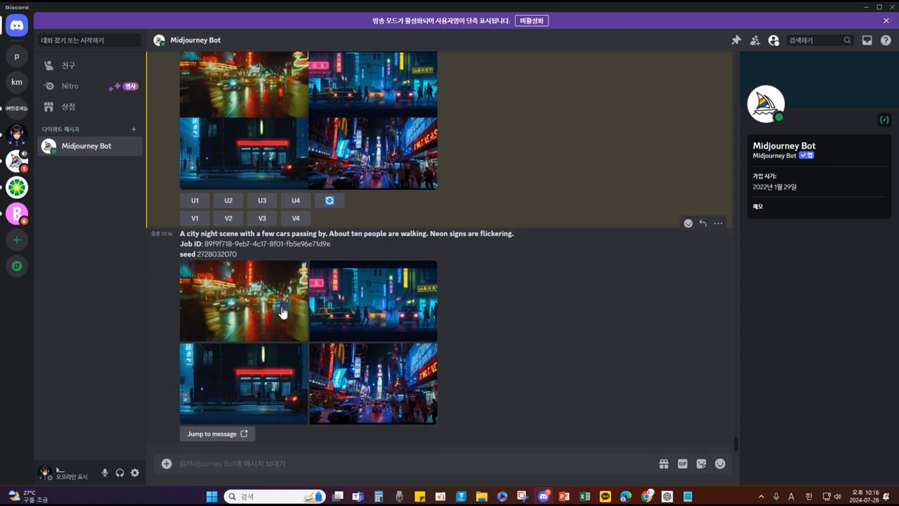
pyautogui.click(257, 285)
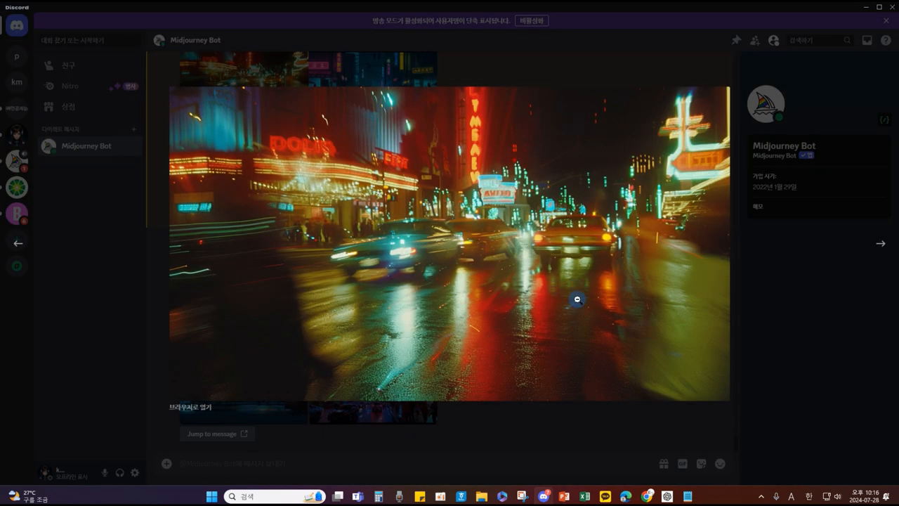
pyautogui.click(577, 299)
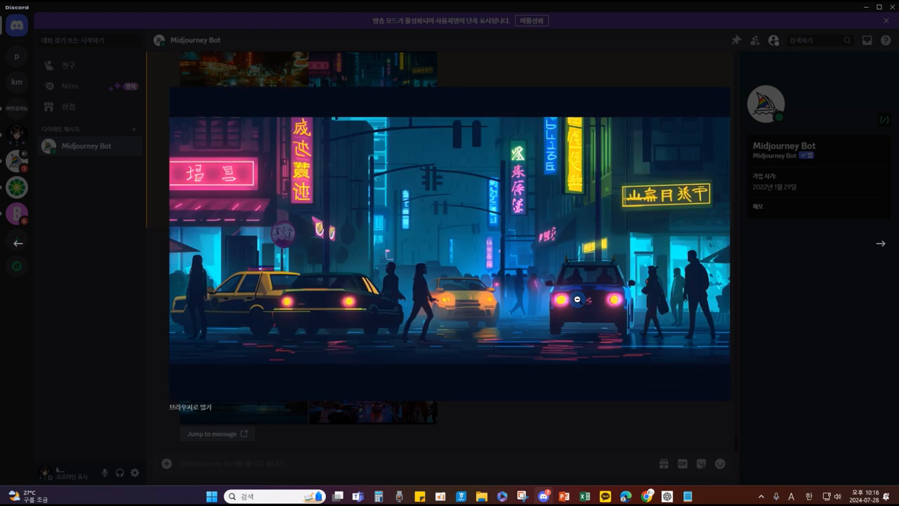
pyautogui.click(577, 299)
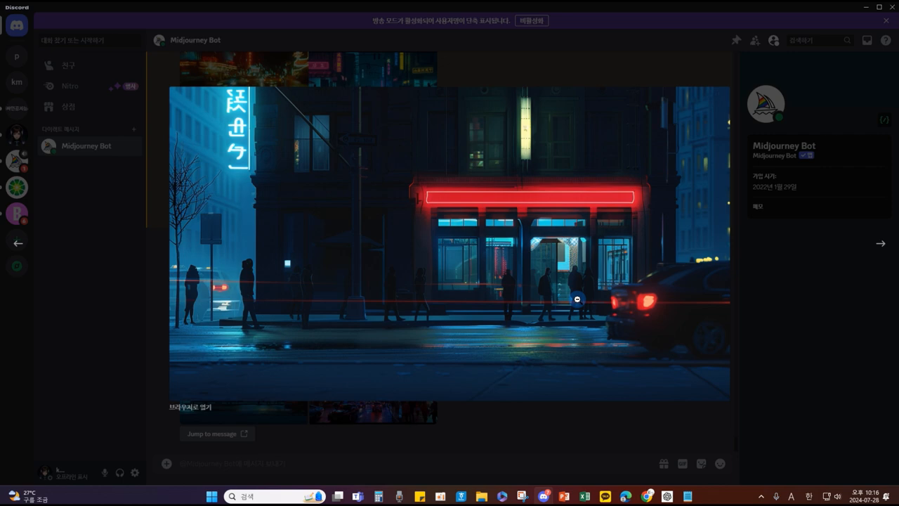
pyautogui.click(577, 299)
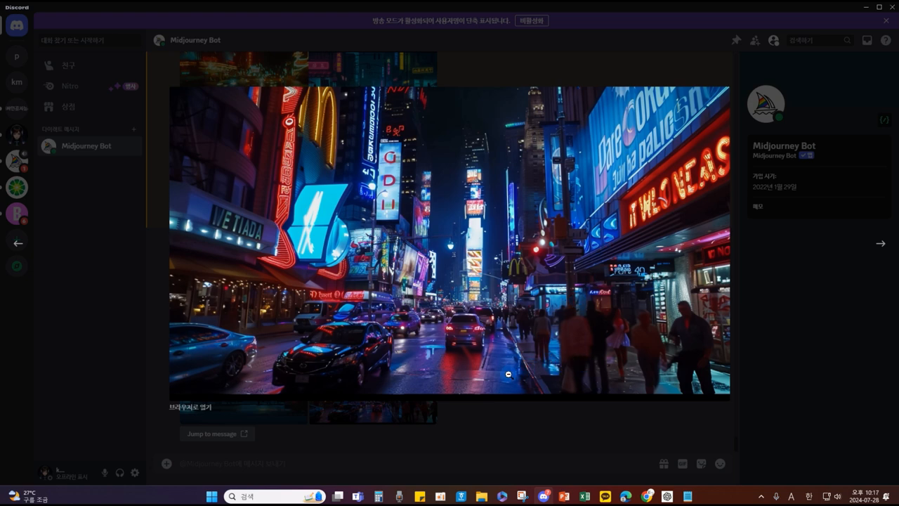
pyautogui.click(527, 338)
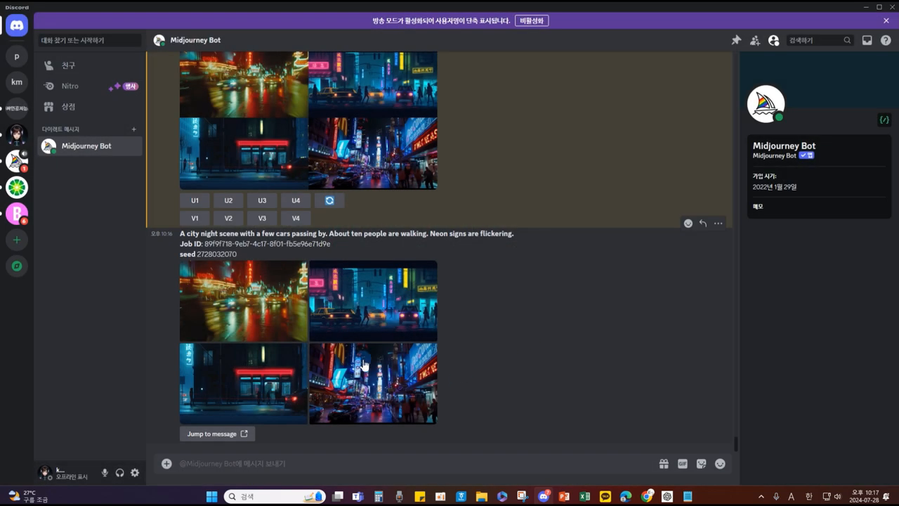
pyautogui.click(267, 310)
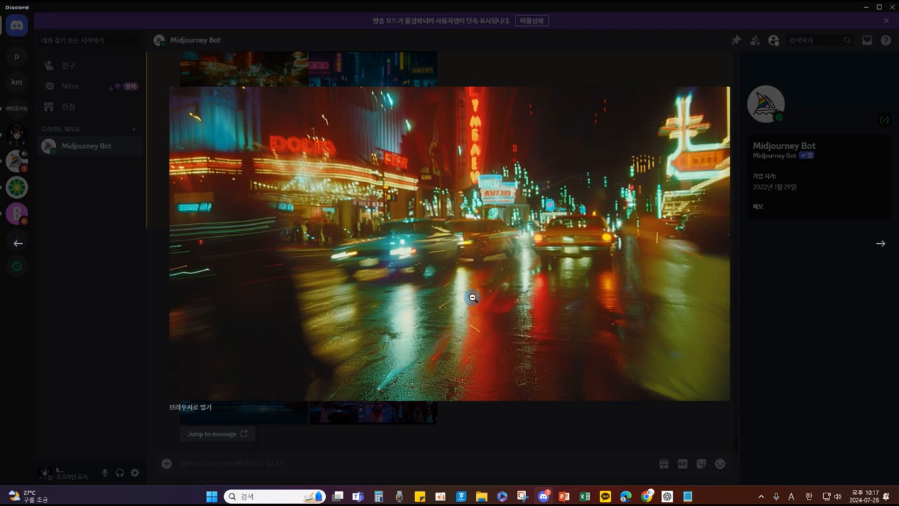
pyautogui.click(472, 297)
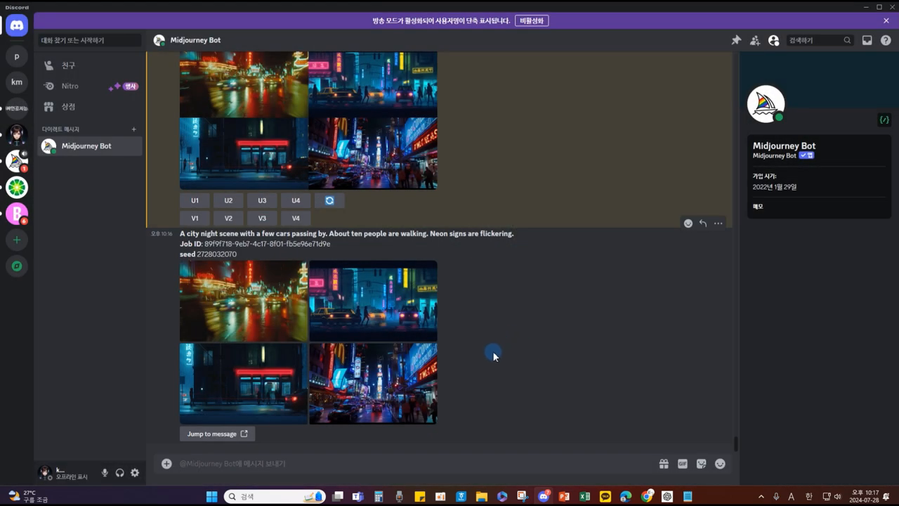
pyautogui.click(466, 344)
# Step: In PowerPoint, step through slides 8 and 9 to slide 10, '퀄리티 관련 프롬프트'
pyautogui.click(564, 496)
pyautogui.click(412, 393)
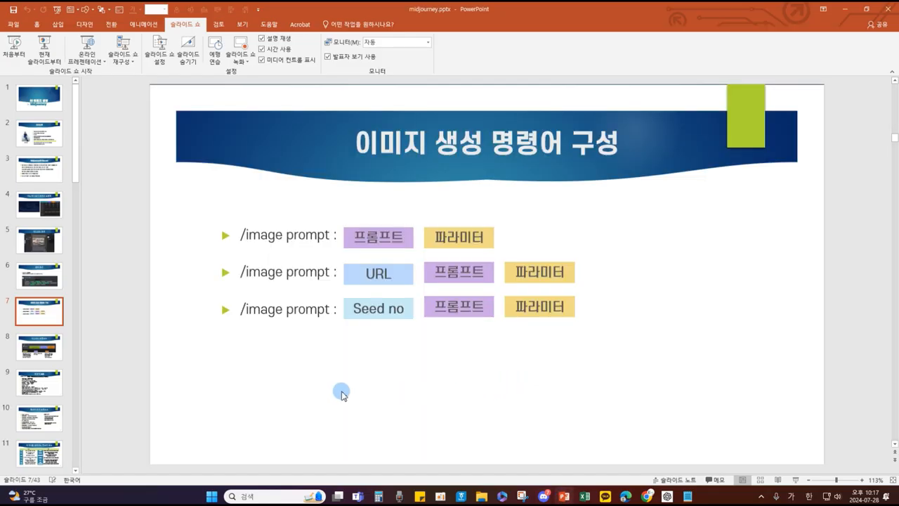
pyautogui.click(41, 345)
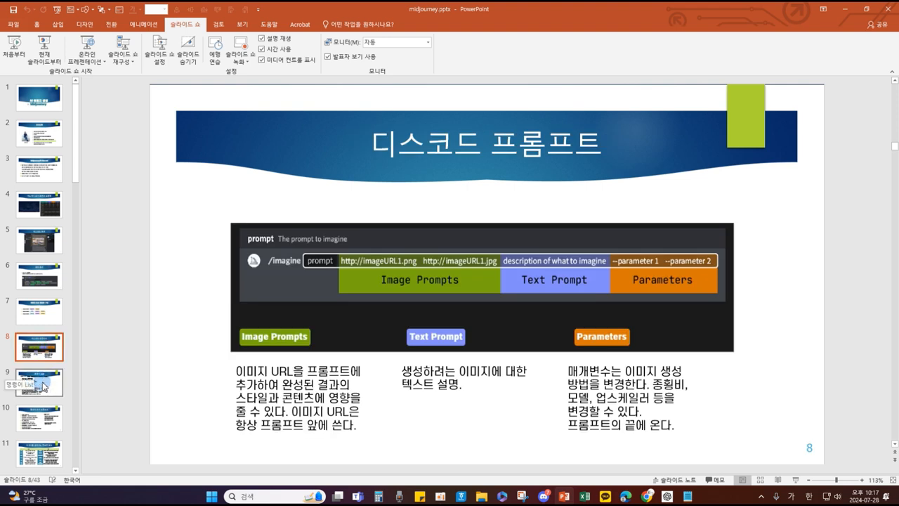
pyautogui.click(42, 384)
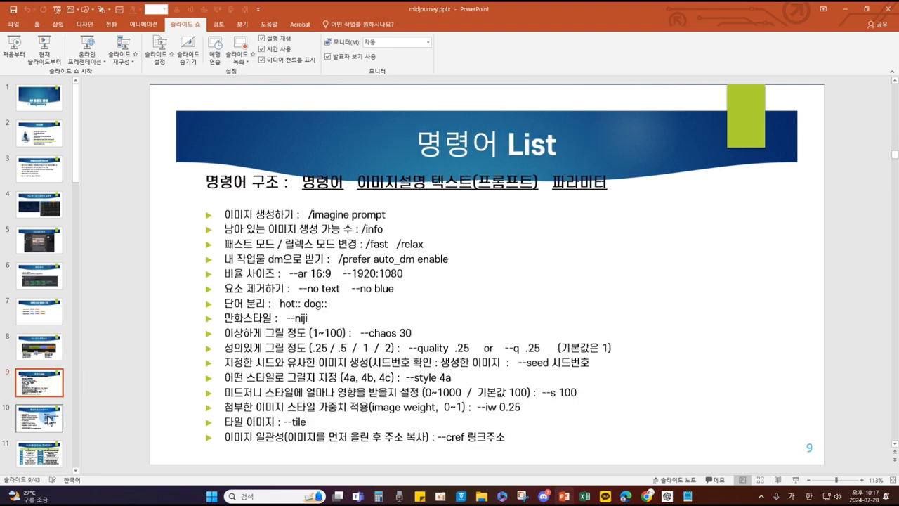
pyautogui.click(50, 419)
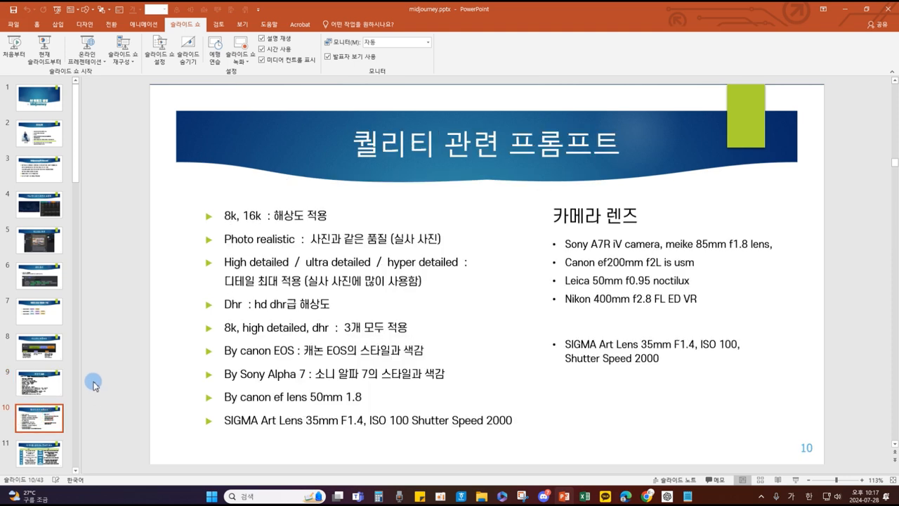
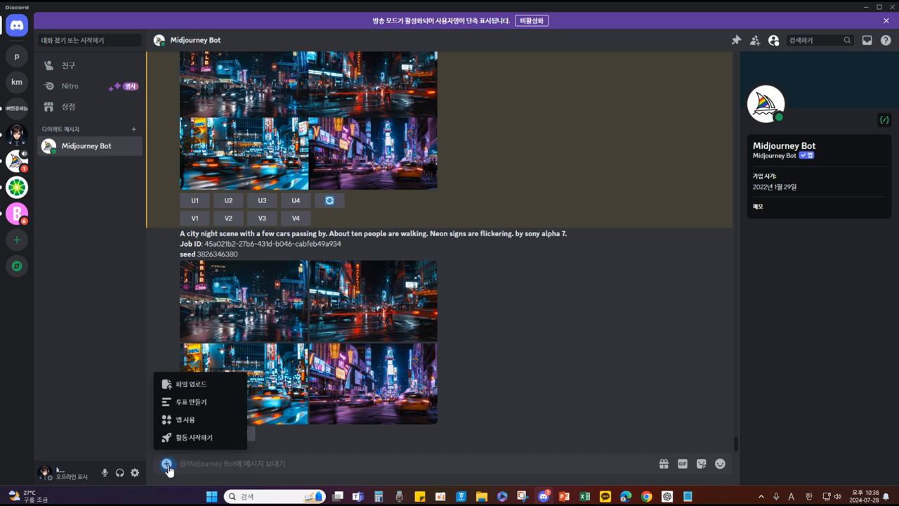
# Step: Upload the woman's portrait photo from Downloads and send it to the Midjourney Bot chat
pyautogui.click(201, 386)
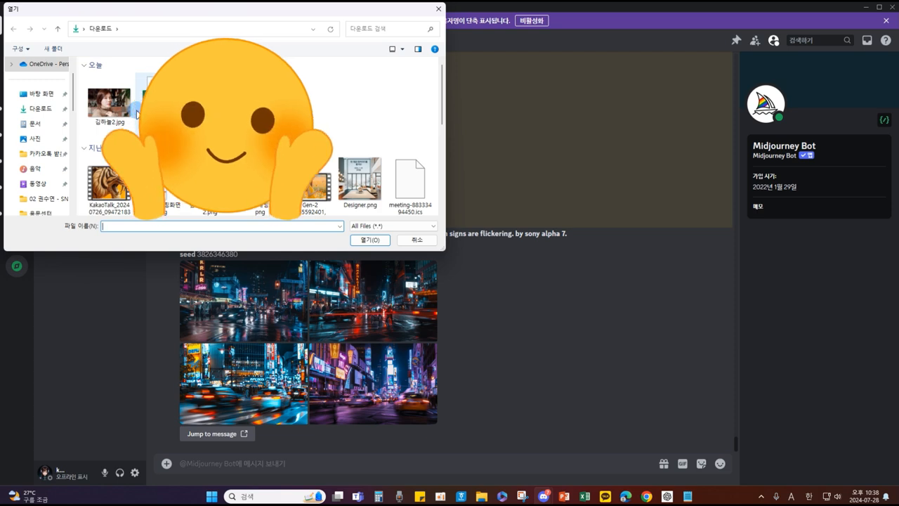
pyautogui.click(109, 102)
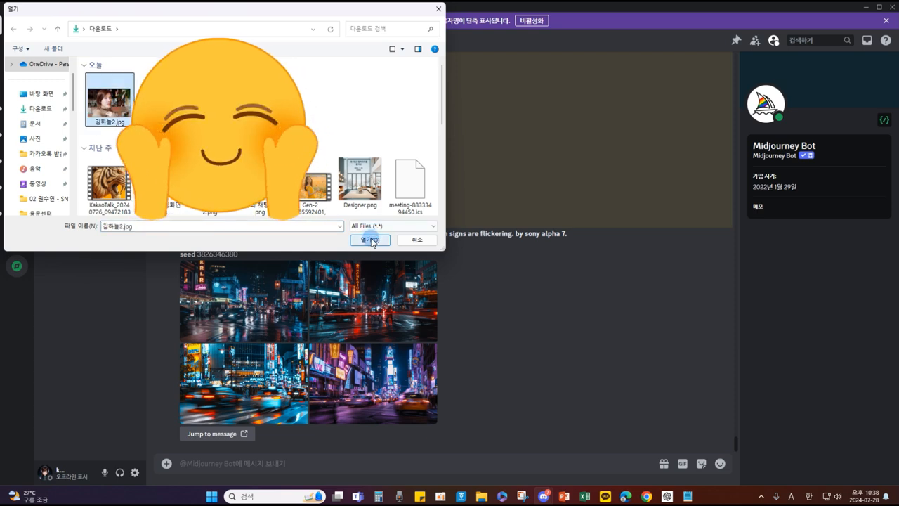
pyautogui.click(370, 240)
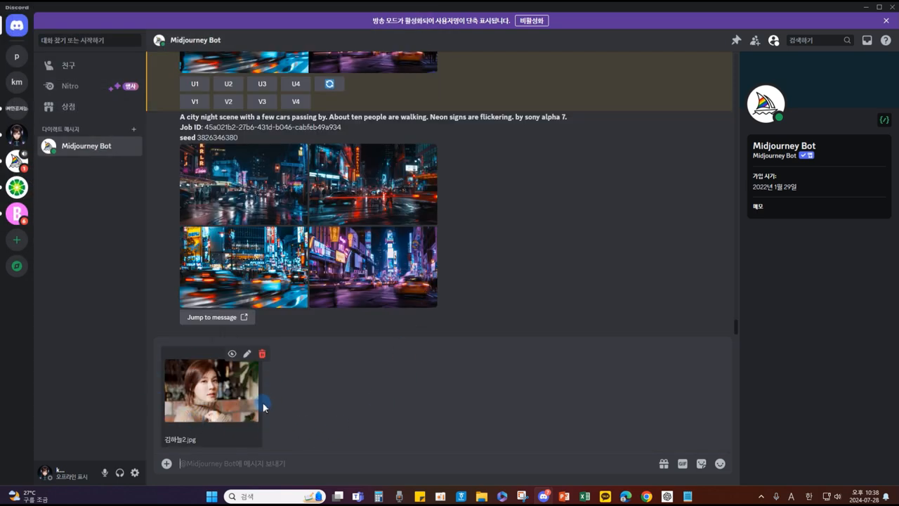
pyautogui.press('Return')
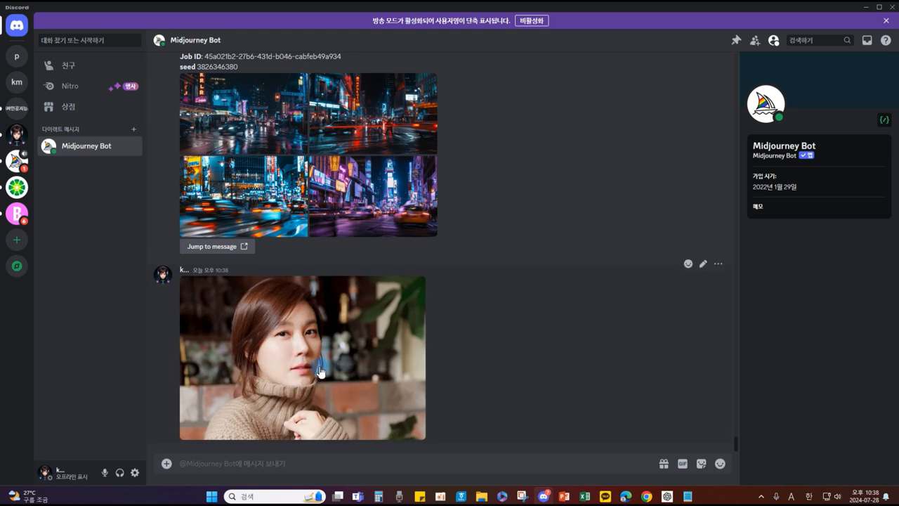
# Step: Copy the link of the posted portrait image
pyautogui.click(345, 340)
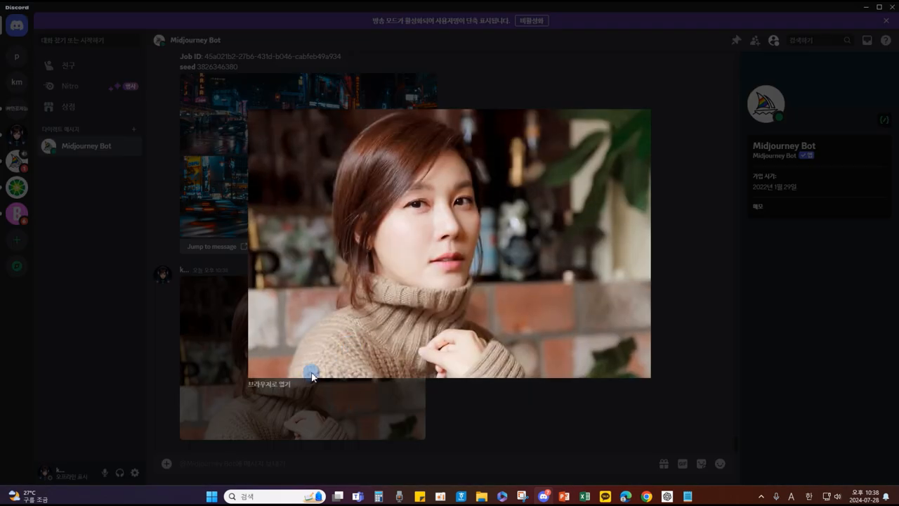
pyautogui.rightClick(548, 195)
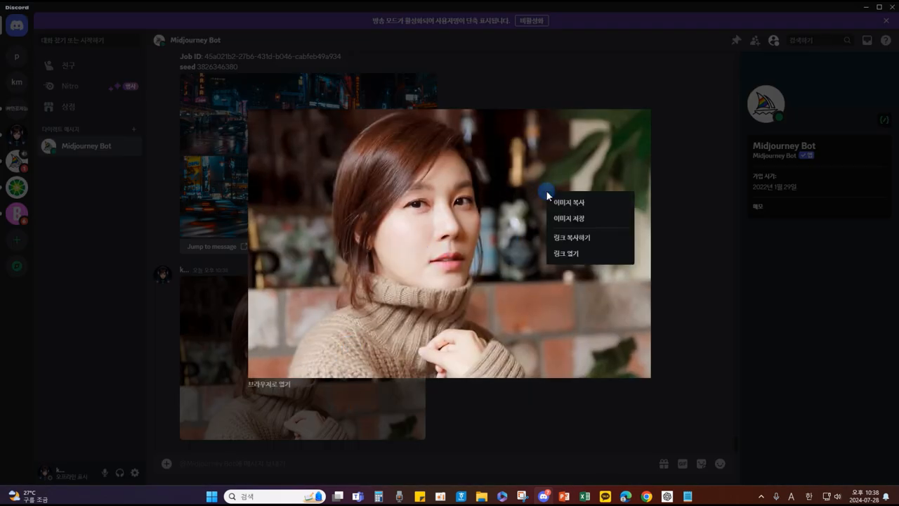
pyautogui.click(575, 240)
pyautogui.click(489, 417)
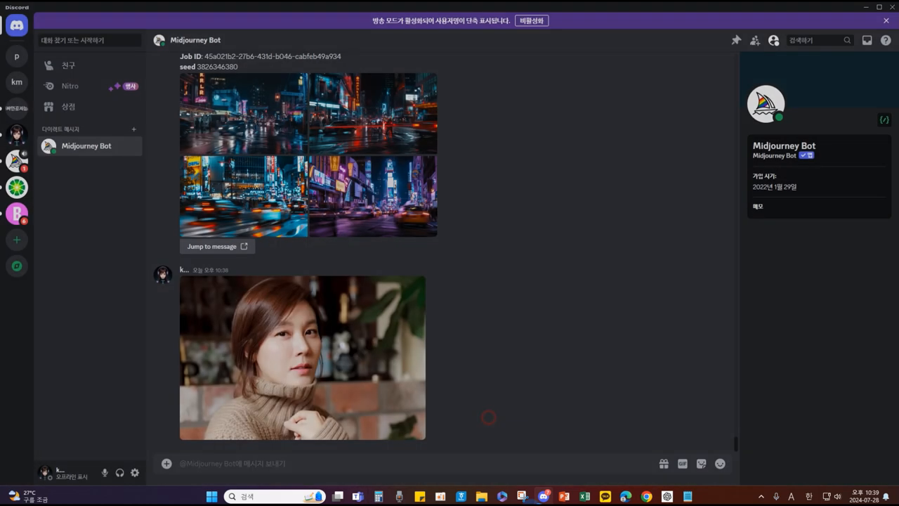
# Step: Submit an /imagine prompt made of the pasted photo link plus 'by chiya'
pyautogui.click(198, 464)
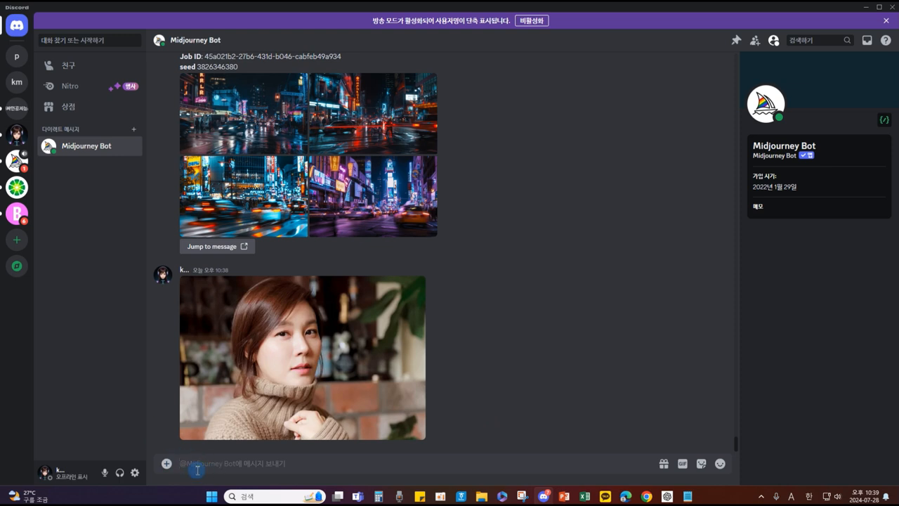
pyautogui.write('/i')
pyautogui.press('Return')
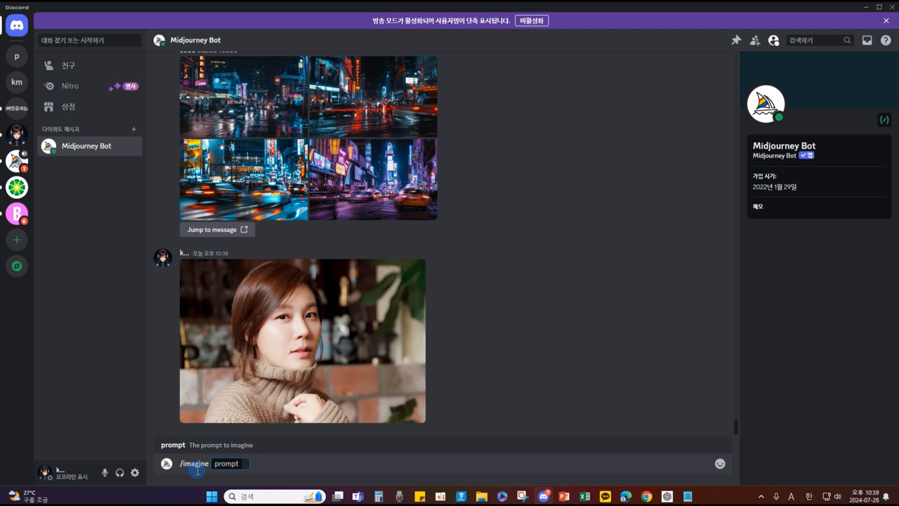
pyautogui.hotkey('ctrl', 'v')
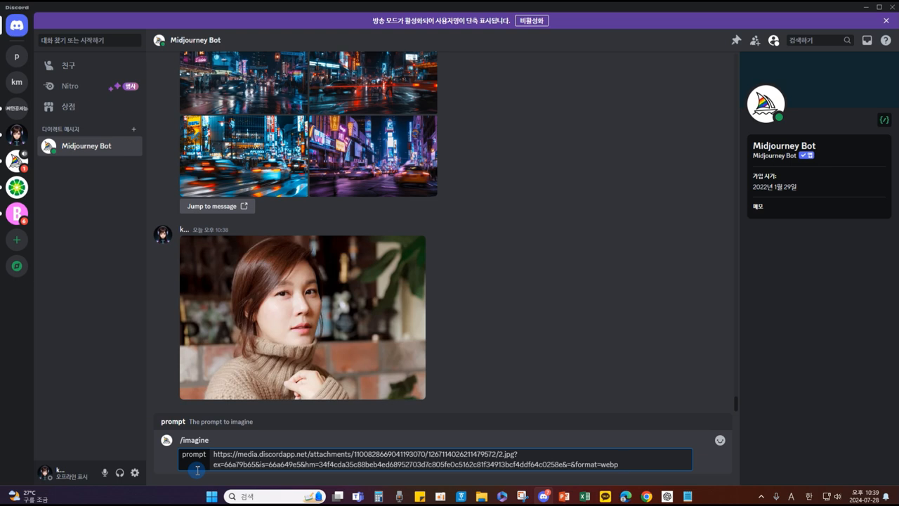
pyautogui.write('by chiya')
pyautogui.press('Return')
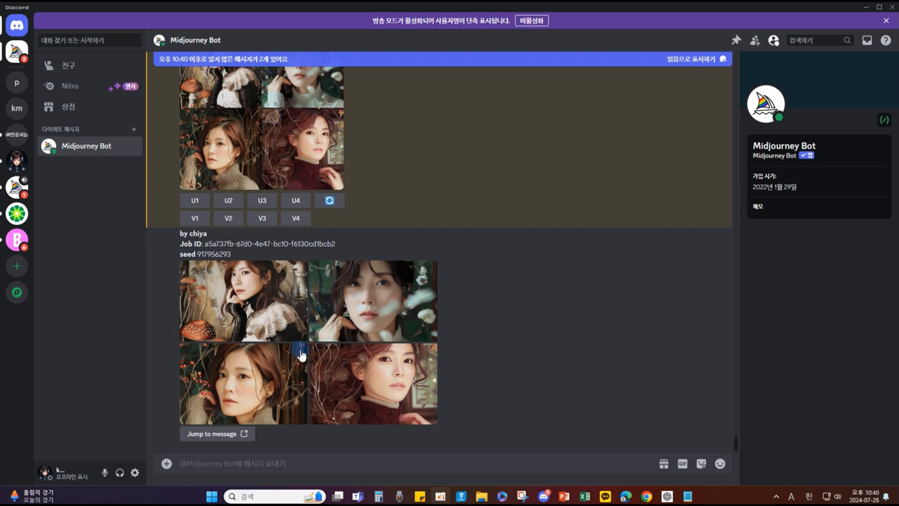
pyautogui.click(264, 294)
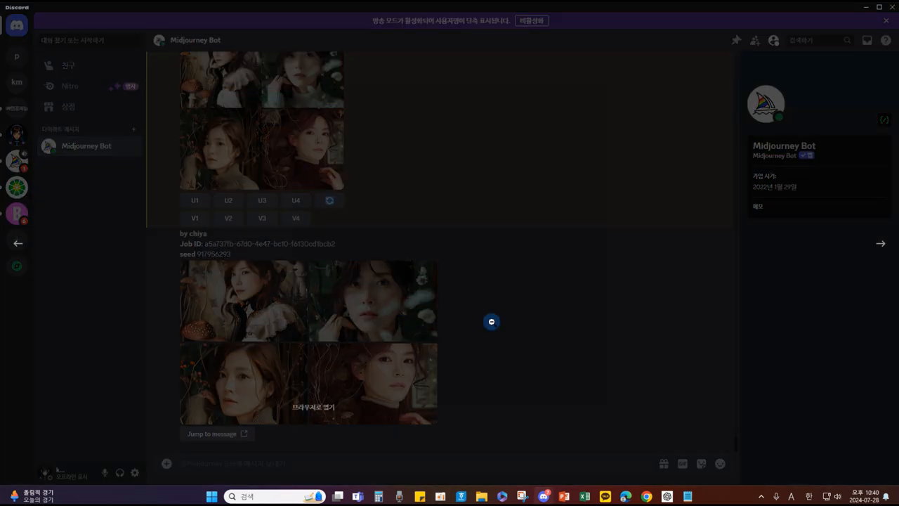
pyautogui.click(519, 358)
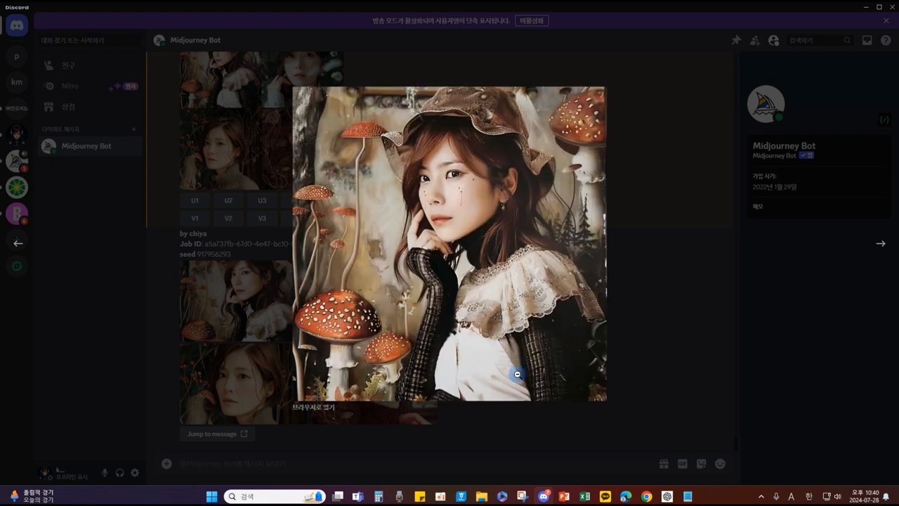
pyautogui.click(577, 391)
pyautogui.click(577, 391)
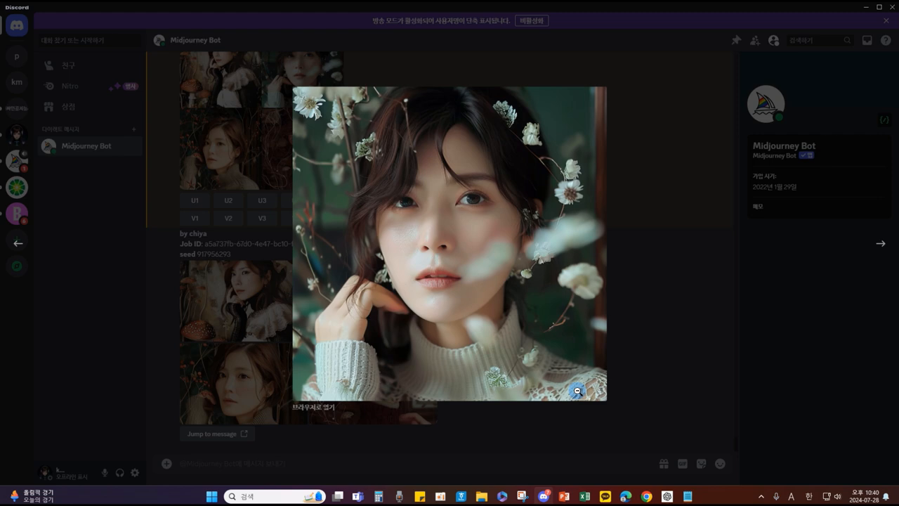
pyautogui.click(576, 391)
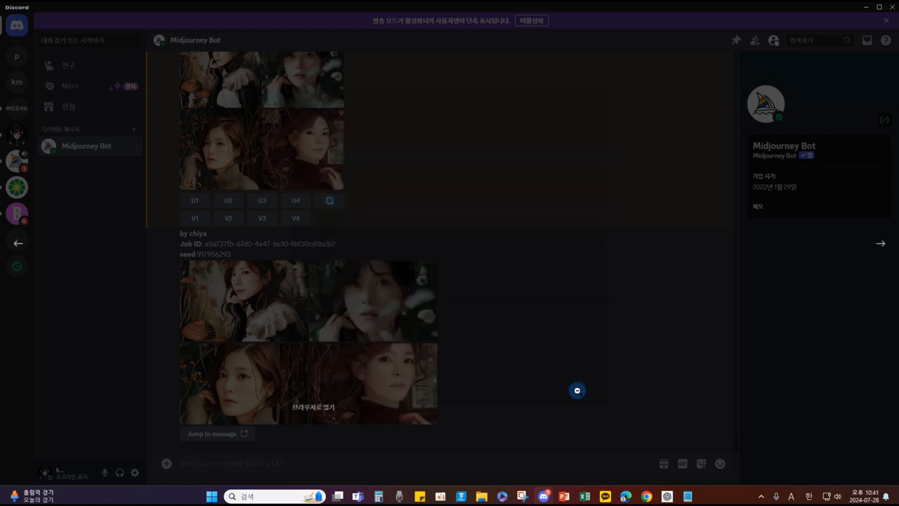
pyautogui.click(577, 390)
pyautogui.click(577, 391)
pyautogui.click(576, 391)
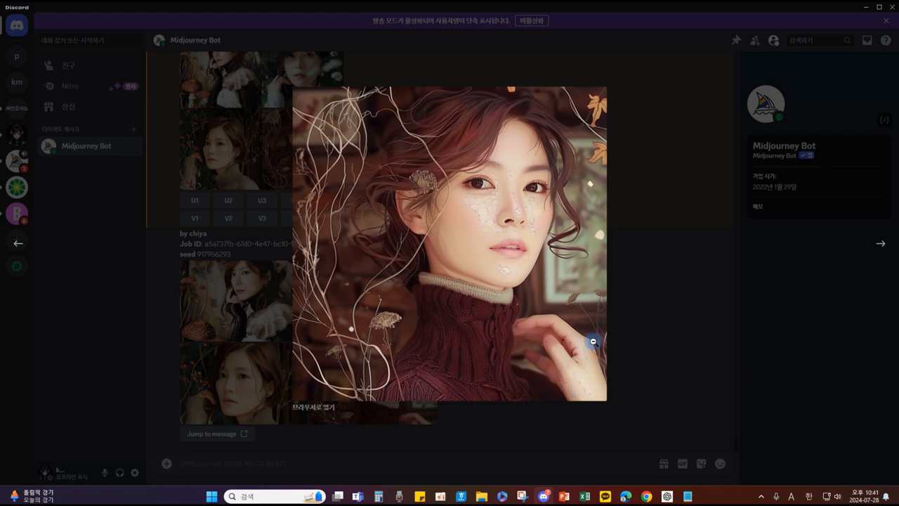
pyautogui.click(632, 363)
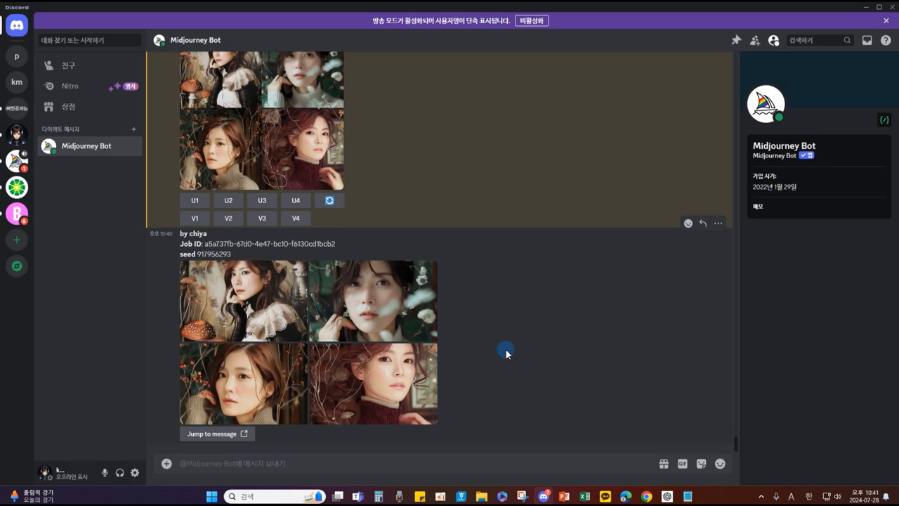
pyautogui.scroll(2, 505, 350)
pyautogui.scroll(-1, 500, 365)
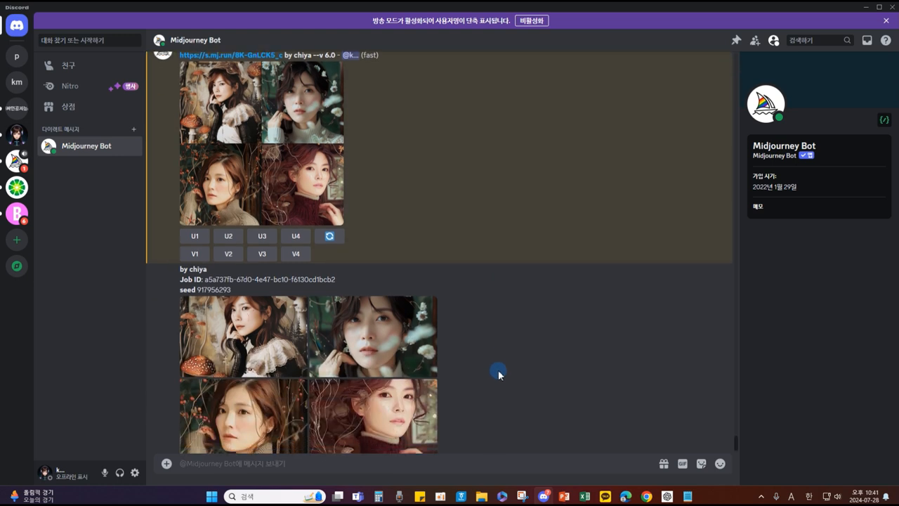
pyautogui.scroll(-1, 500, 372)
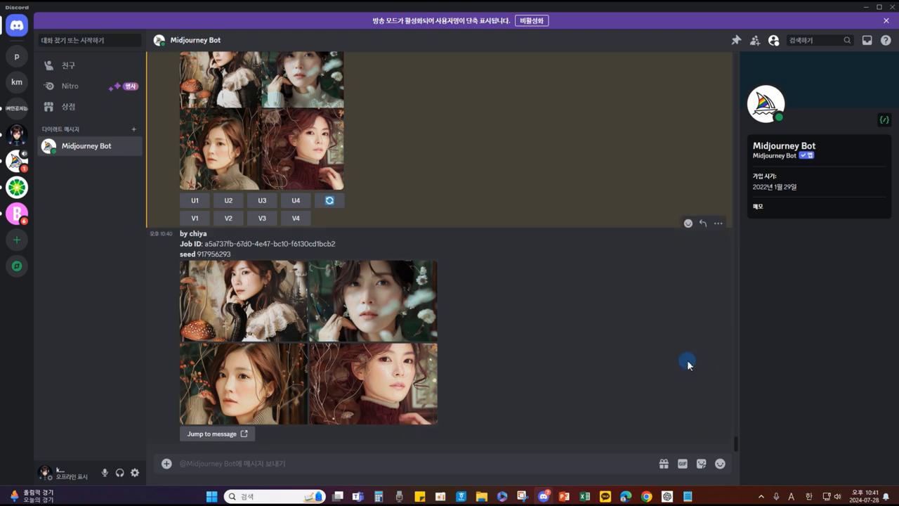
pyautogui.click(210, 464)
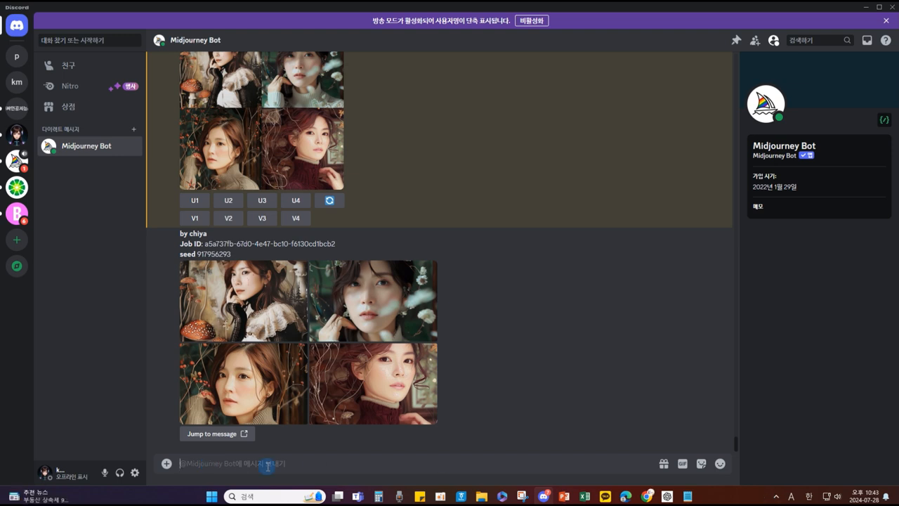
# Step: Submit a new /imagine prompt with the photo link plus 'by claude monet'
pyautogui.write('/imagine prompt')
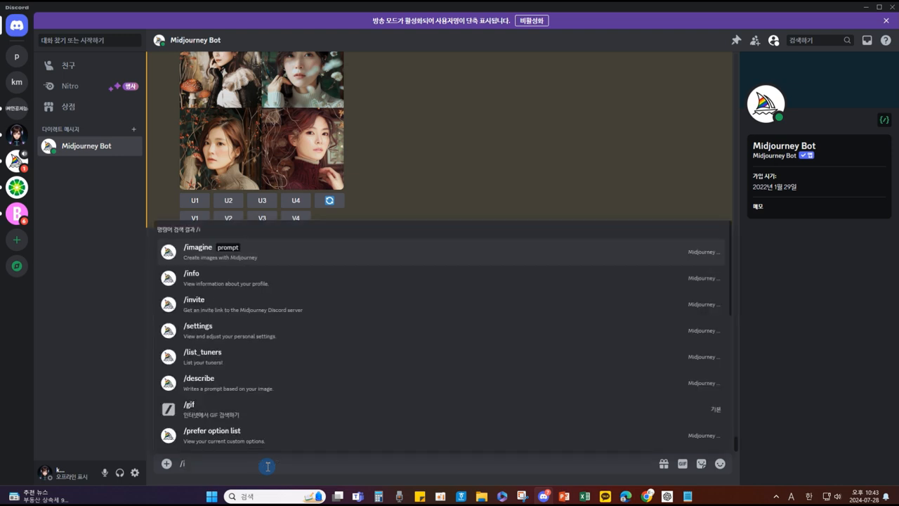
pyautogui.press('Return')
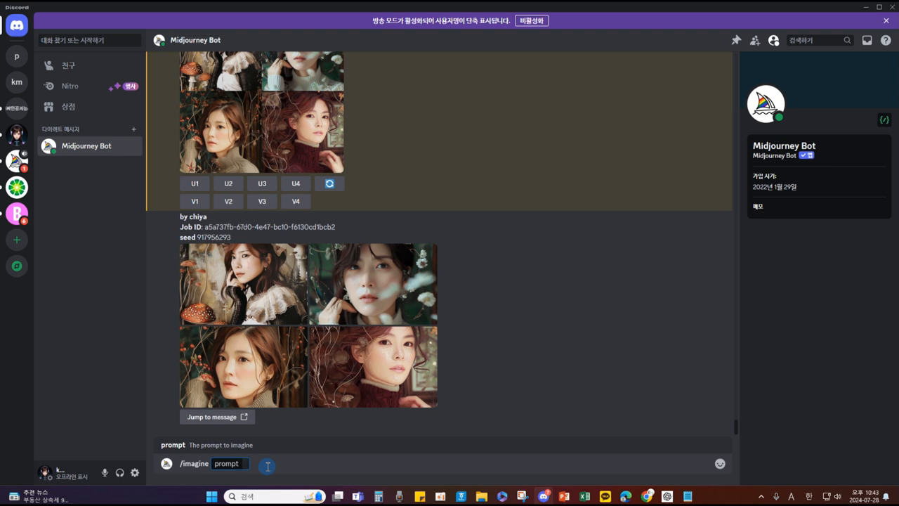
pyautogui.hotkey('ctrl', 'v')
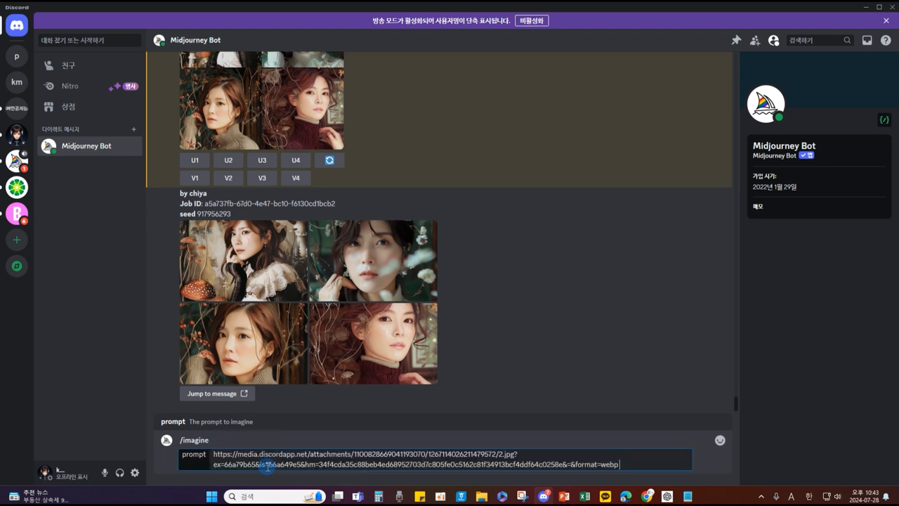
pyautogui.write('by clua')
pyautogui.press('BackSpace')
pyautogui.press('BackSpace')
pyautogui.write('aude monet')
pyautogui.press('Return')
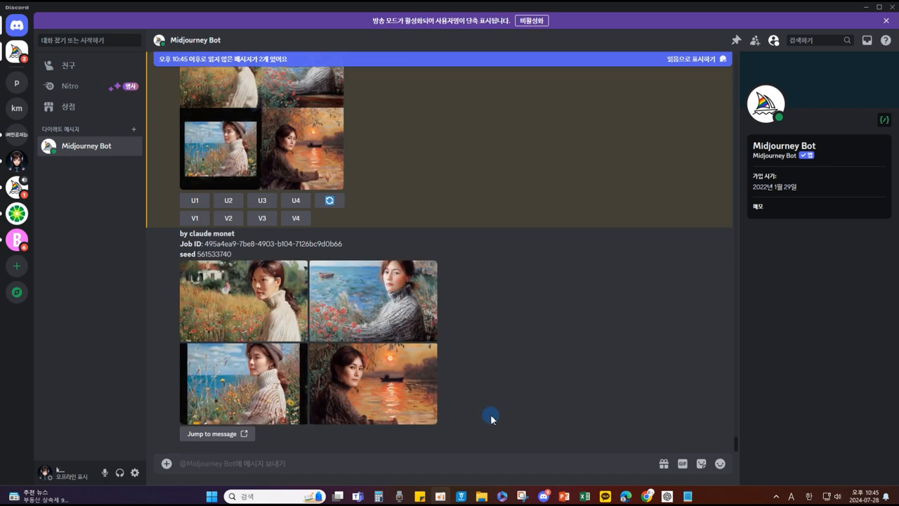
pyautogui.click(415, 351)
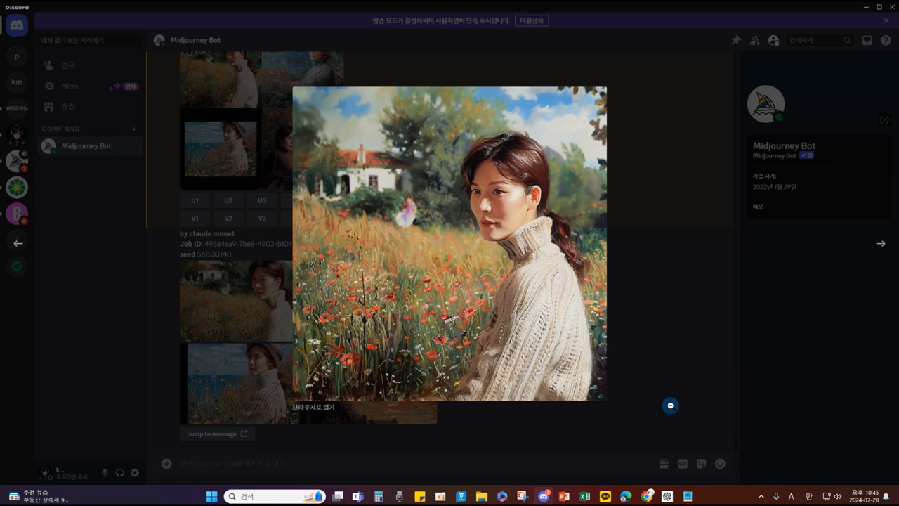
pyautogui.press('Right')
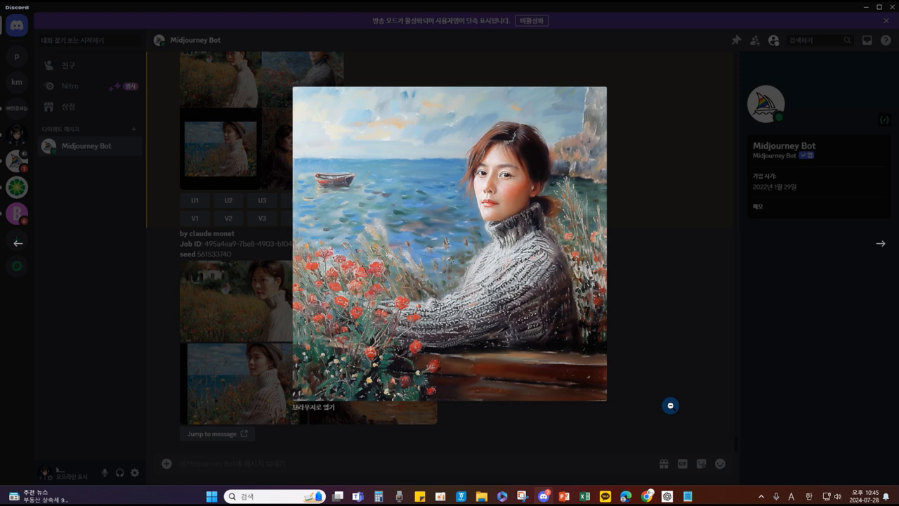
pyautogui.click(670, 406)
pyautogui.click(672, 354)
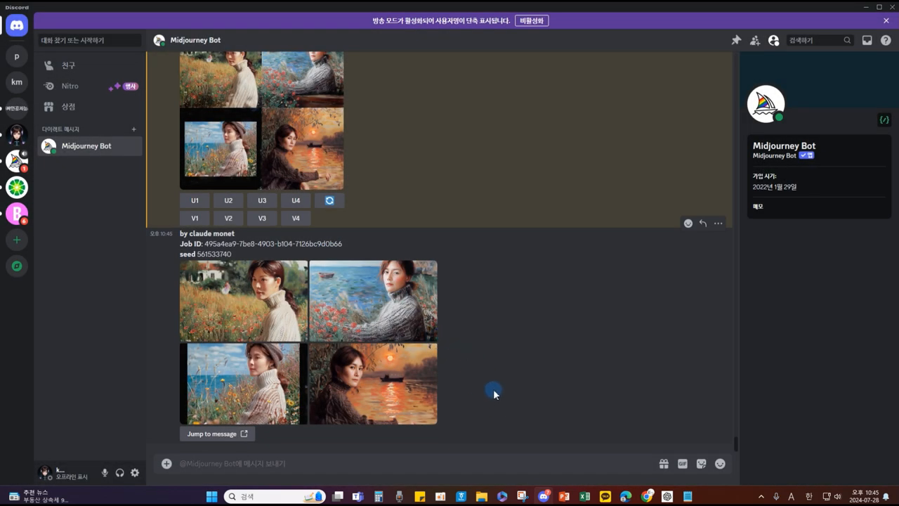
pyautogui.click(373, 287)
pyautogui.click(611, 344)
pyautogui.click(356, 320)
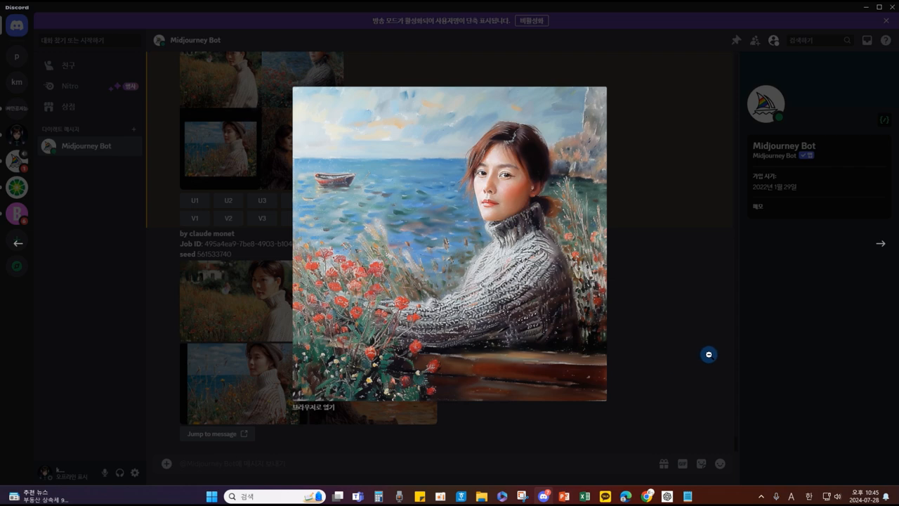
pyautogui.click(633, 338)
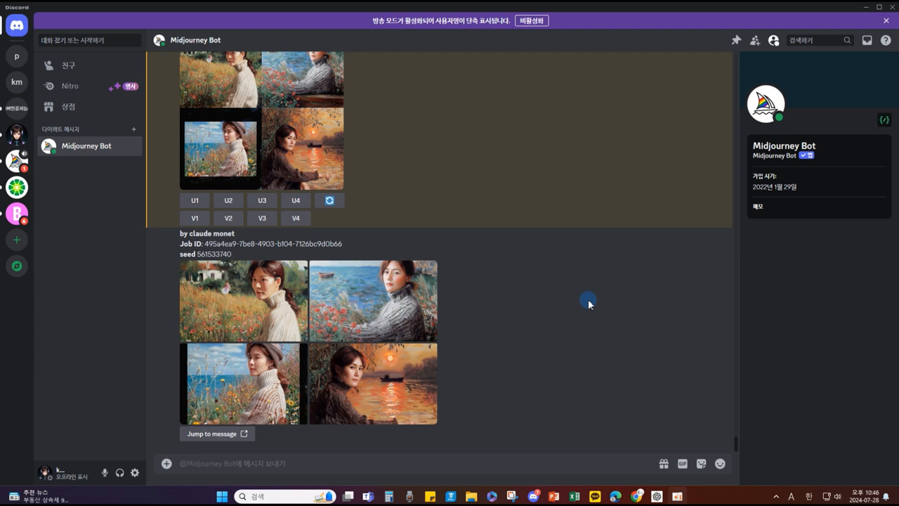
pyautogui.scroll(2, 586, 299)
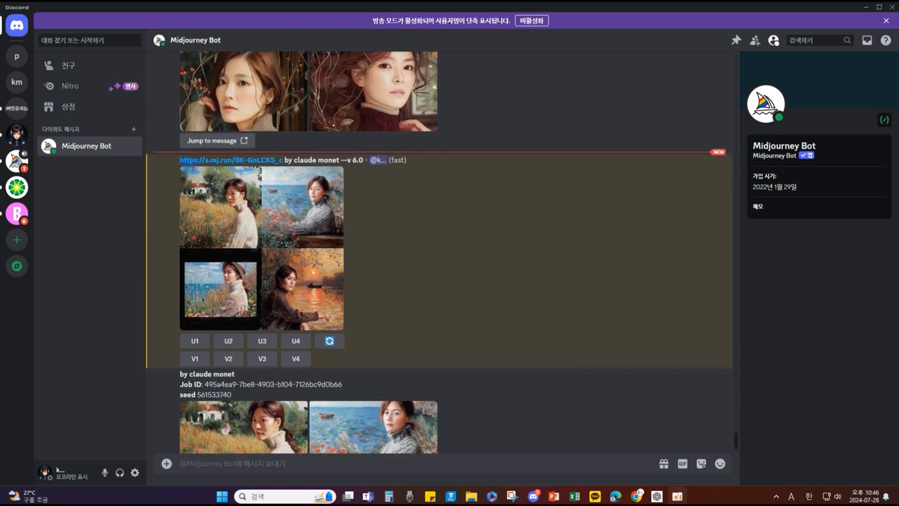
pyautogui.moveTo(175, 160)
pyautogui.mouseDown()
pyautogui.moveTo(275, 278)
pyautogui.moveTo(352, 334)
pyautogui.mouseUp()
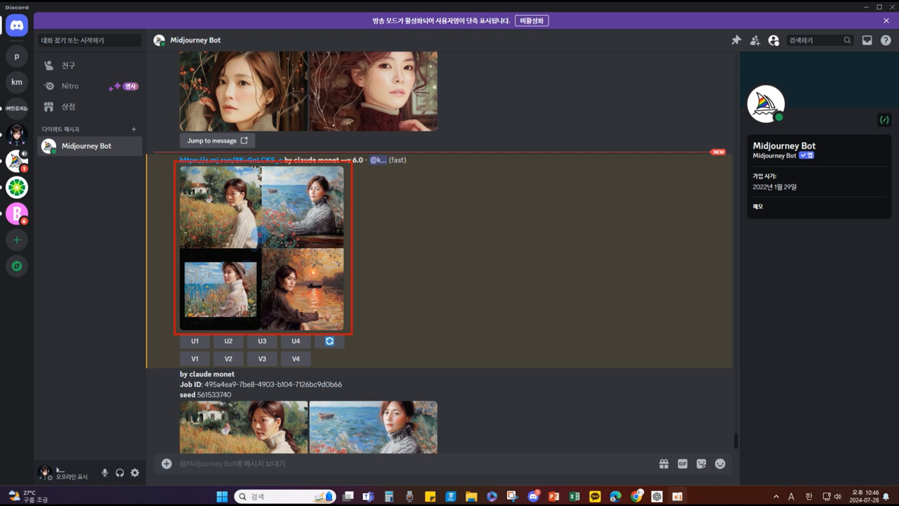
pyautogui.moveTo(219, 188); pyautogui.dragTo(224, 221)
pyautogui.moveTo(281, 189)
pyautogui.mouseDown()
pyautogui.moveTo(311, 184)
pyautogui.moveTo(298, 211)
pyautogui.moveTo(327, 214)
pyautogui.mouseUp()
pyautogui.moveTo(212, 269)
pyautogui.mouseDown()
pyautogui.moveTo(229, 284)
pyautogui.moveTo(220, 309)
pyautogui.mouseUp()
pyautogui.moveTo(293, 270)
pyautogui.mouseDown()
pyautogui.moveTo(295, 303)
pyautogui.moveTo(330, 303)
pyautogui.moveTo(312, 312)
pyautogui.mouseUp()
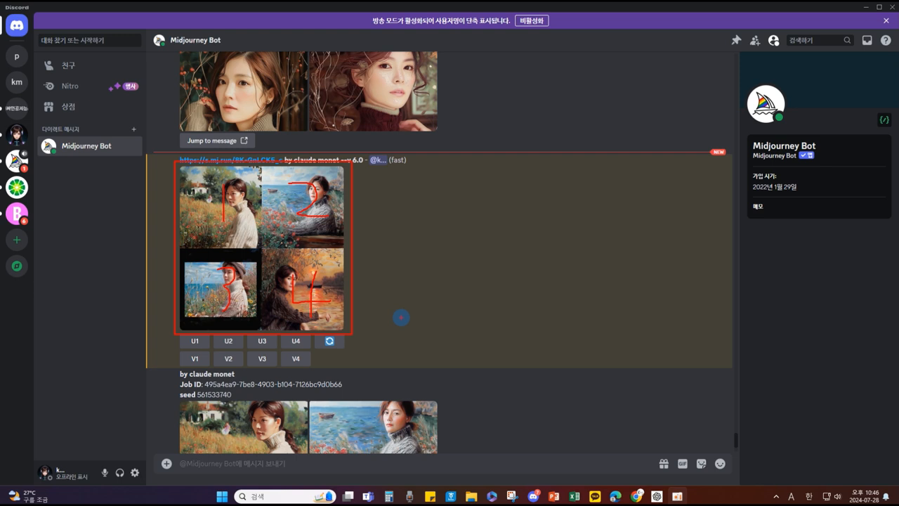
pyautogui.moveTo(164, 325)
pyautogui.mouseDown()
pyautogui.moveTo(261, 373)
pyautogui.moveTo(344, 379)
pyautogui.mouseUp()
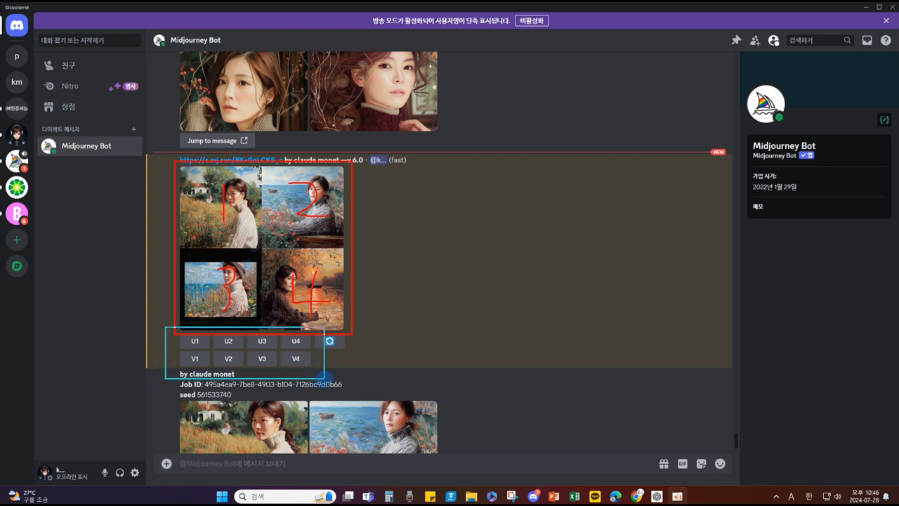
pyautogui.press('Escape')
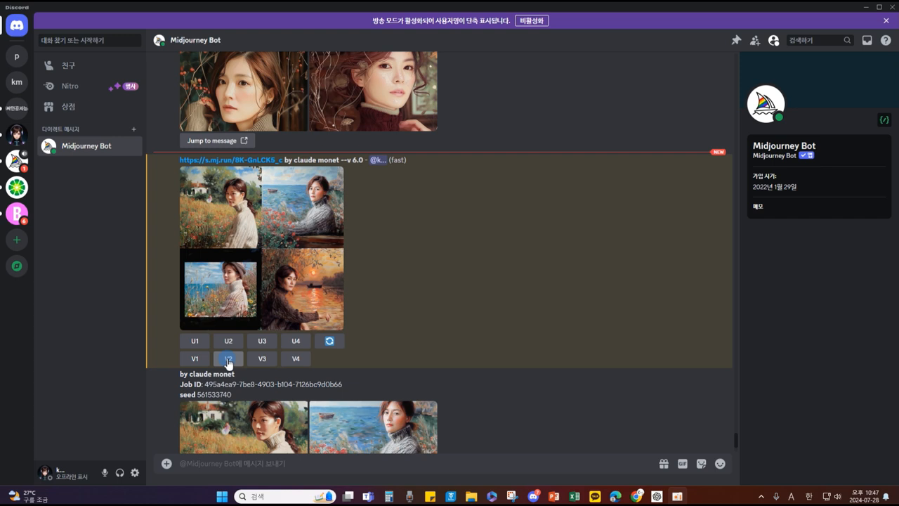
# Step: Request a V2 variation of the second, seaside Monet portrait and submit the remix prompt
pyautogui.click(228, 360)
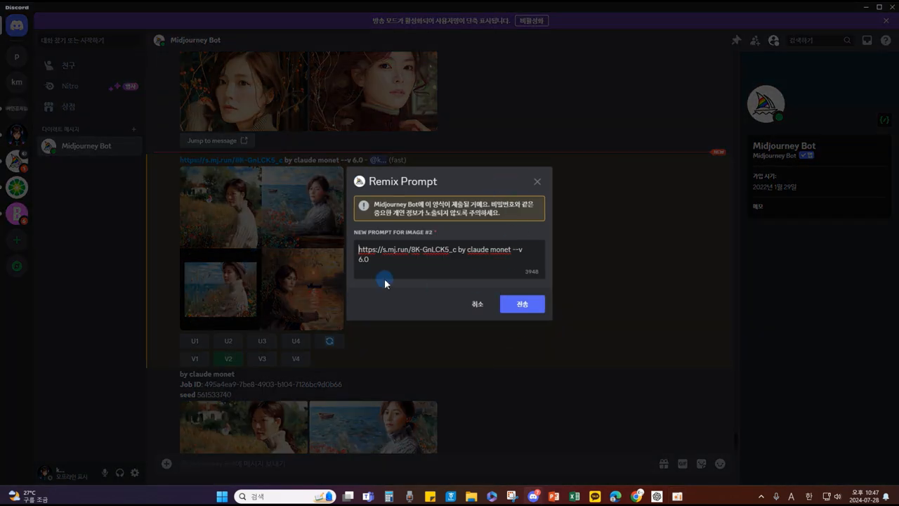
pyautogui.click(518, 307)
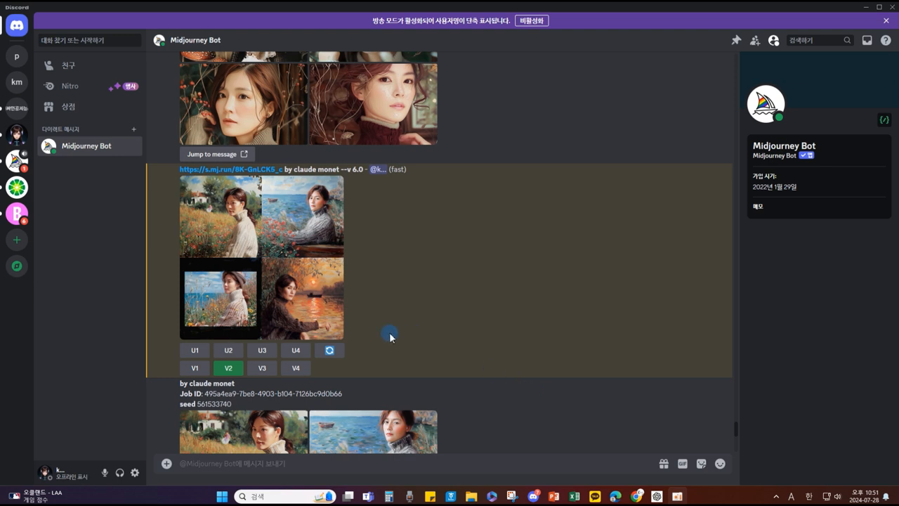
# Step: Save the enlarged top-right seaside portrait as a PNG in Downloads under a new file name
pyautogui.scroll(-3, 395, 314)
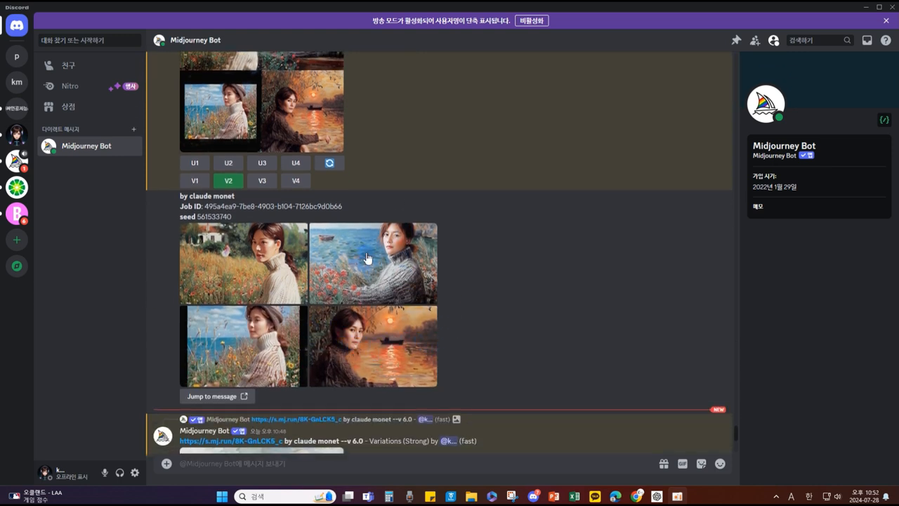
pyautogui.click(392, 264)
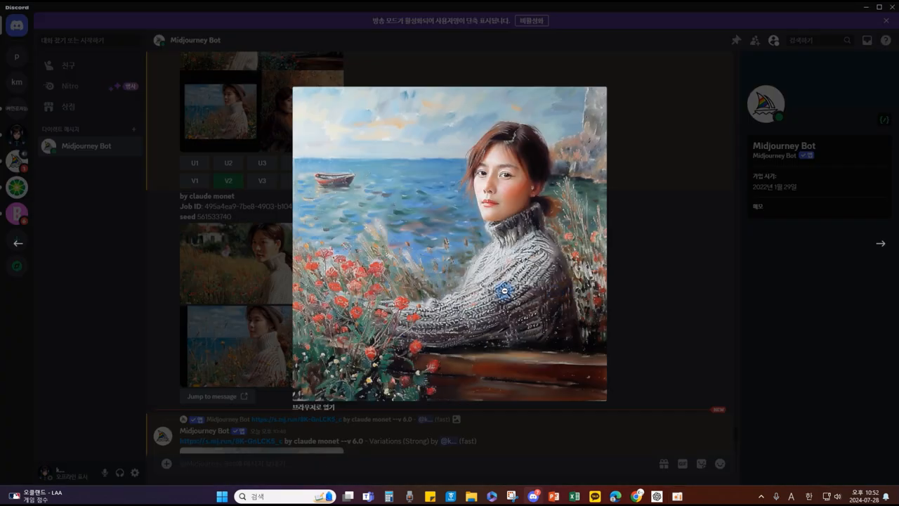
pyautogui.rightClick(408, 246)
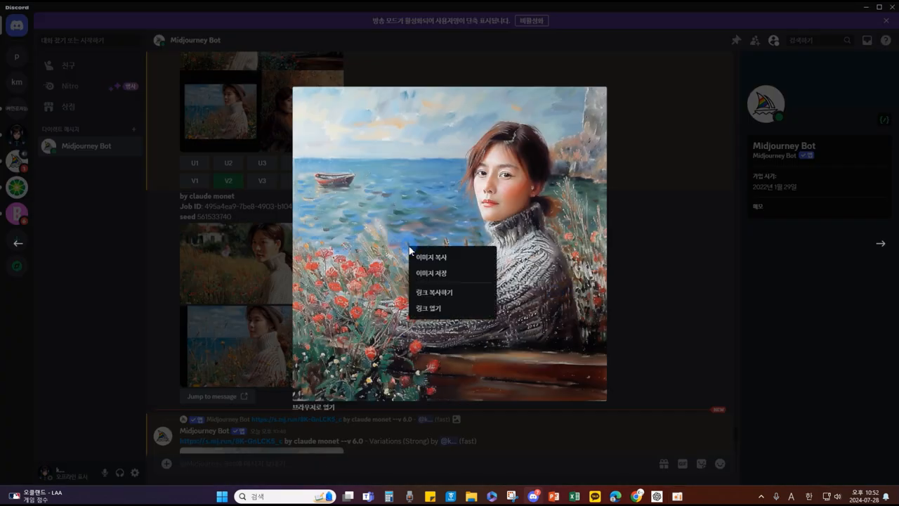
pyautogui.click(444, 278)
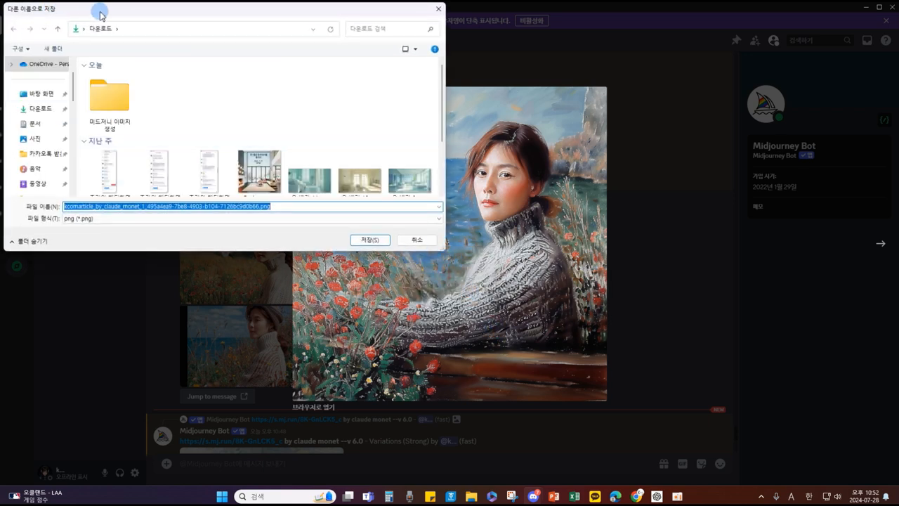
pyautogui.moveTo(97, 10); pyautogui.dragTo(138, 41)
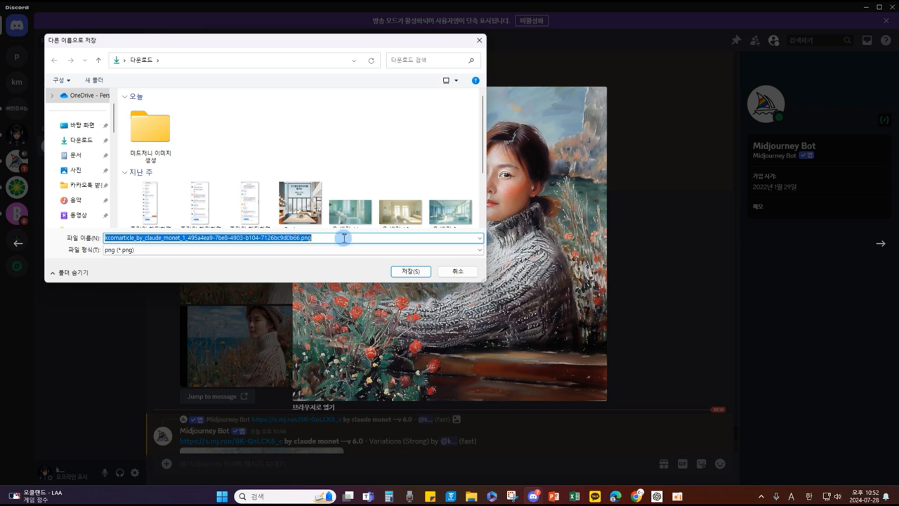
pyautogui.write('rla')
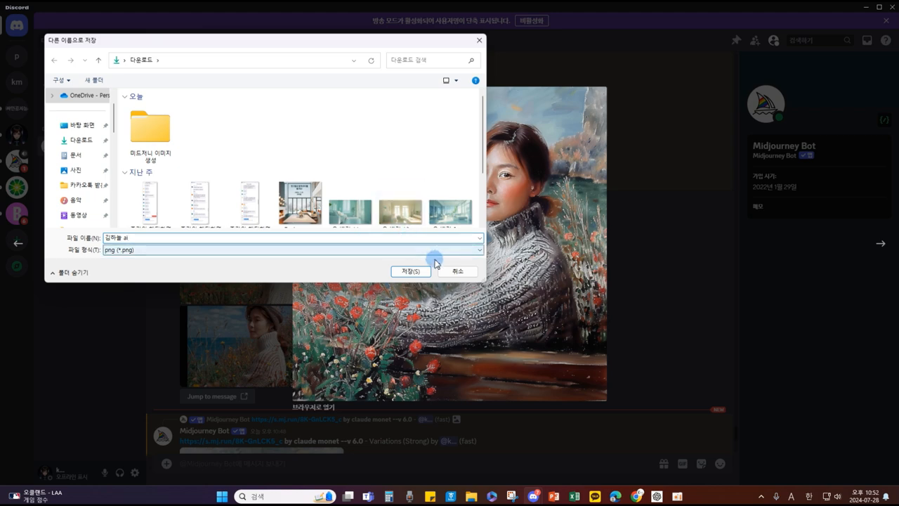
pyautogui.click(413, 271)
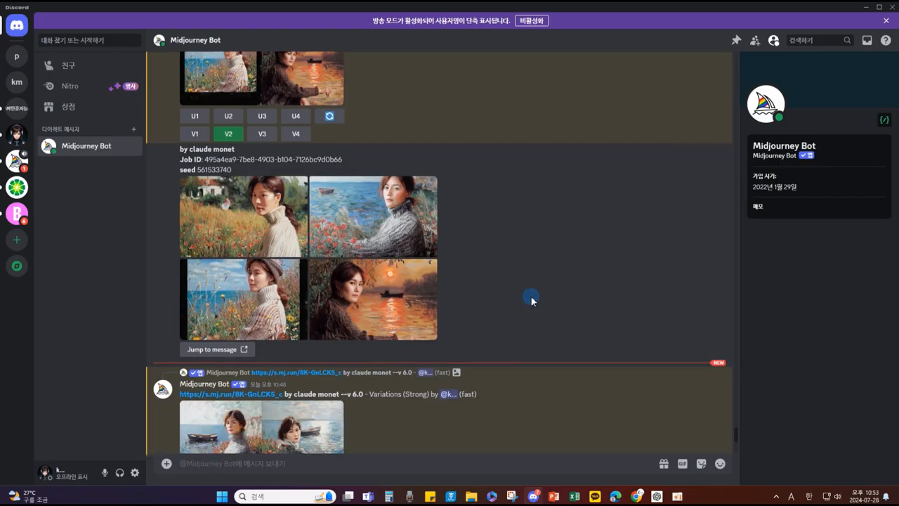
# Step: React to the Monet grid message with the ❌ cross_mark emoji, found by searching 'x'
pyautogui.scroll(4, 403, 290)
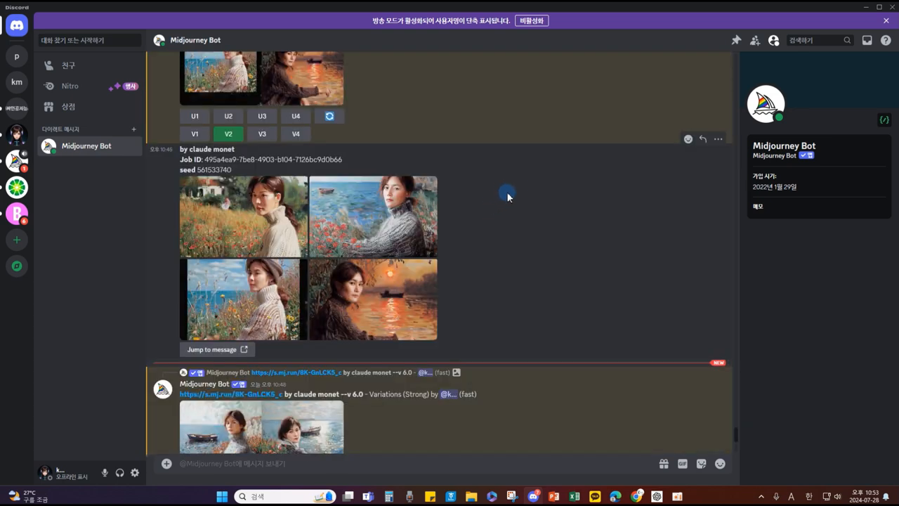
pyautogui.moveTo(684, 150)
pyautogui.mouseDown()
pyautogui.moveTo(682, 130)
pyautogui.moveTo(697, 143)
pyautogui.mouseUp()
pyautogui.click(688, 140)
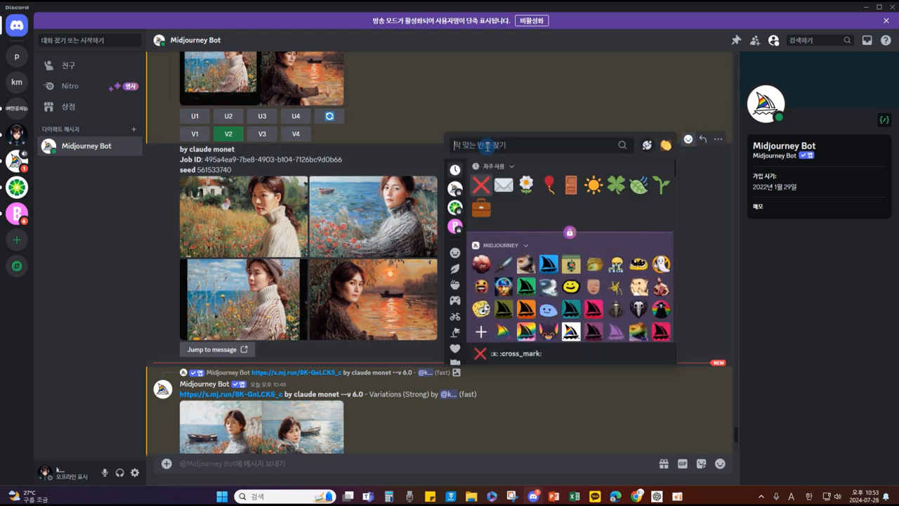
pyautogui.moveTo(467, 174)
pyautogui.mouseDown()
pyautogui.moveTo(483, 199)
pyautogui.moveTo(493, 170)
pyautogui.moveTo(469, 175)
pyautogui.mouseUp()
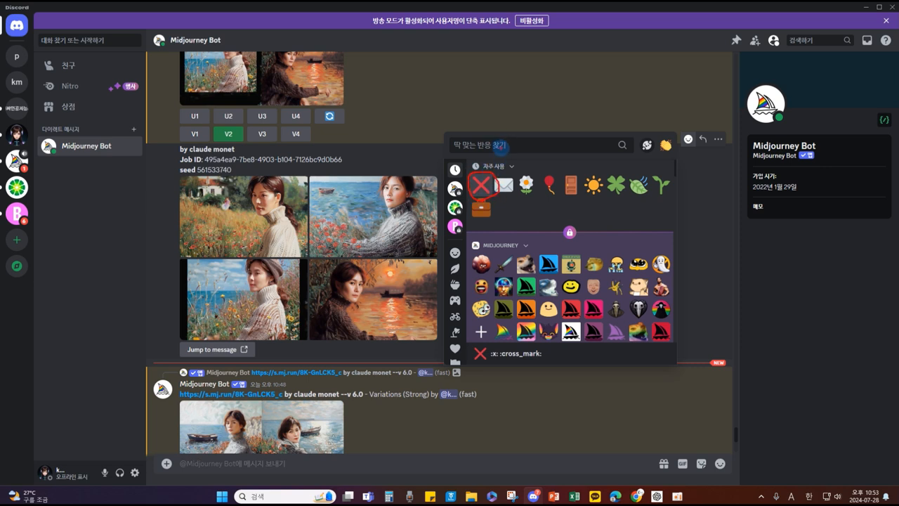
pyautogui.click(461, 146)
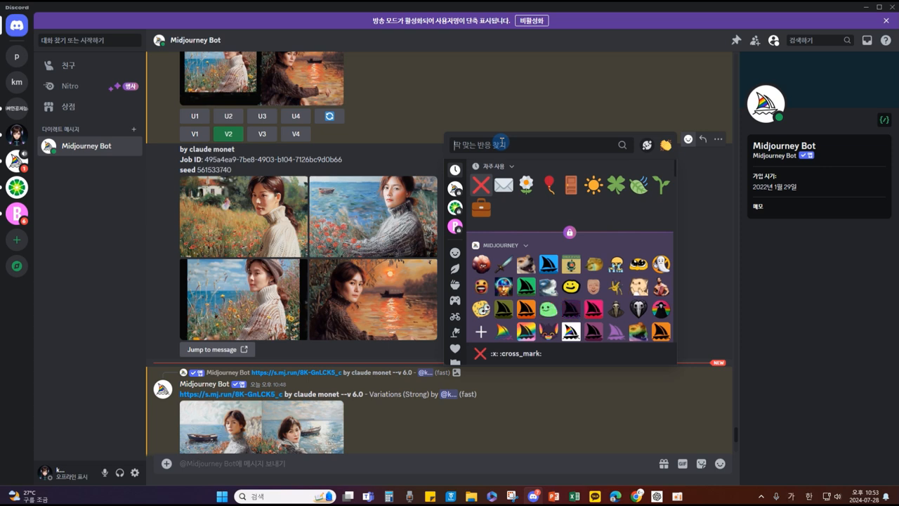
pyautogui.write('ㅌ')
pyautogui.press('BackSpace')
pyautogui.press('Hangul')
pyautogui.write('x')
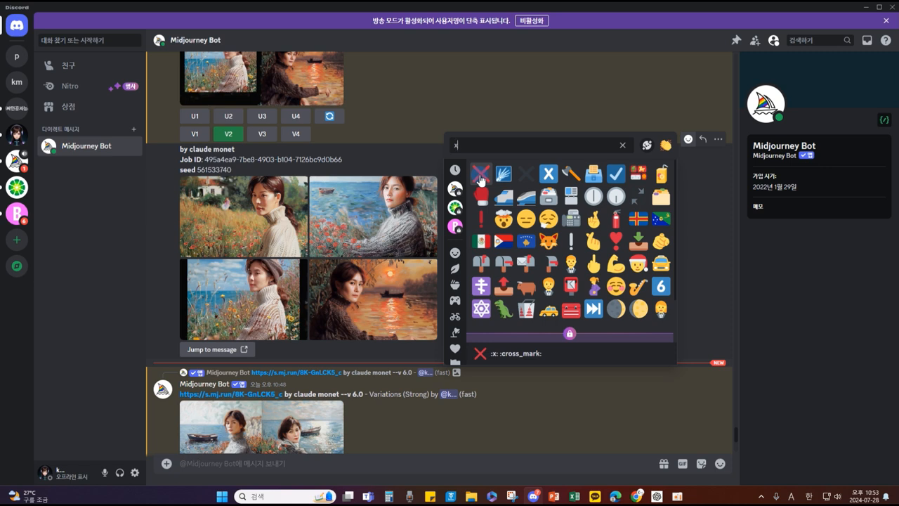
pyautogui.click(480, 173)
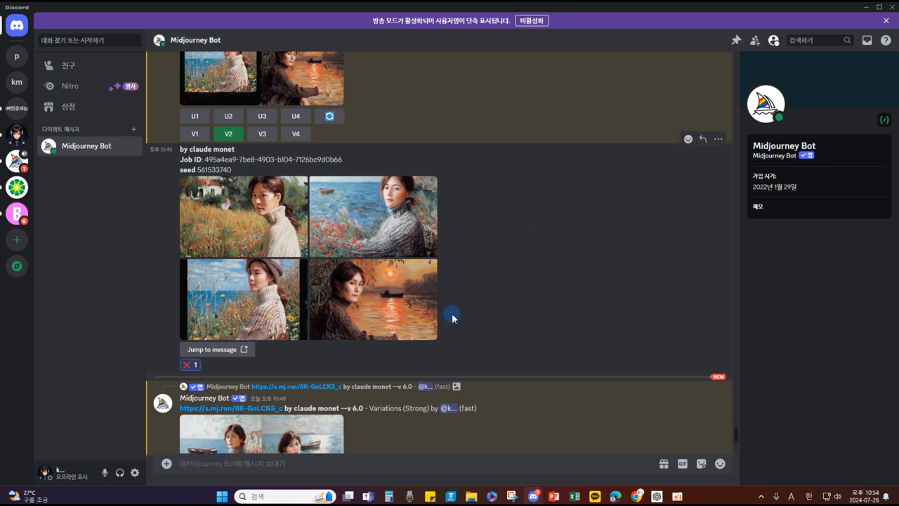
pyautogui.scroll(-3, 695, 151)
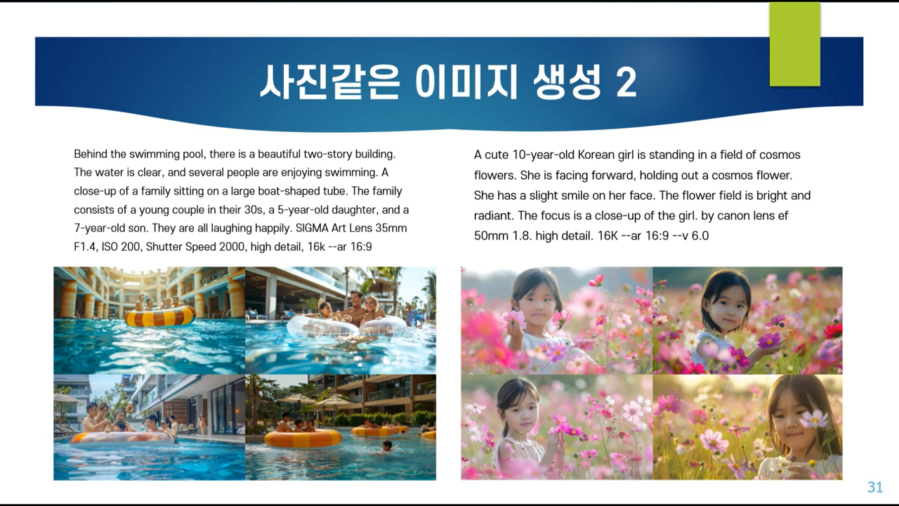
pyautogui.moveTo(242, 444)
pyautogui.mouseDown()
pyautogui.moveTo(302, 281)
pyautogui.moveTo(246, 444)
pyautogui.mouseUp()
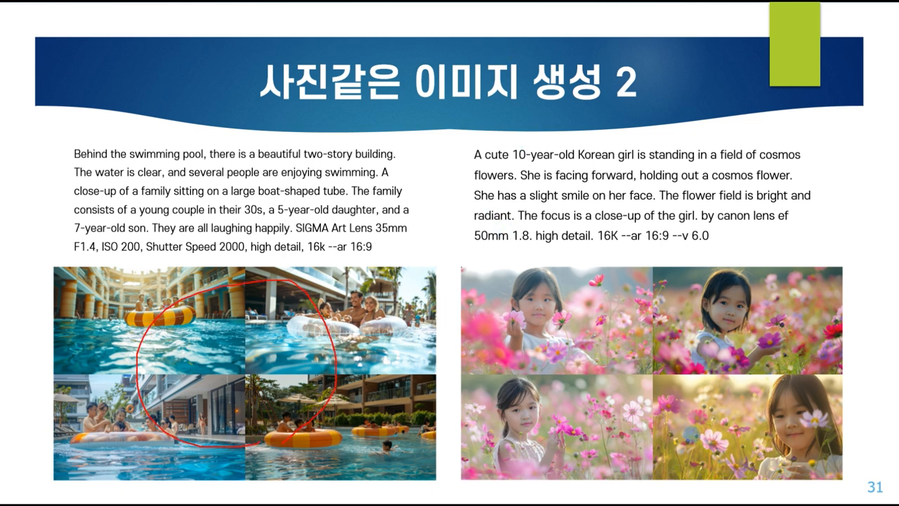
pyautogui.moveTo(693, 430)
pyautogui.mouseDown()
pyautogui.moveTo(643, 291)
pyautogui.moveTo(745, 409)
pyautogui.moveTo(699, 464)
pyautogui.mouseUp()
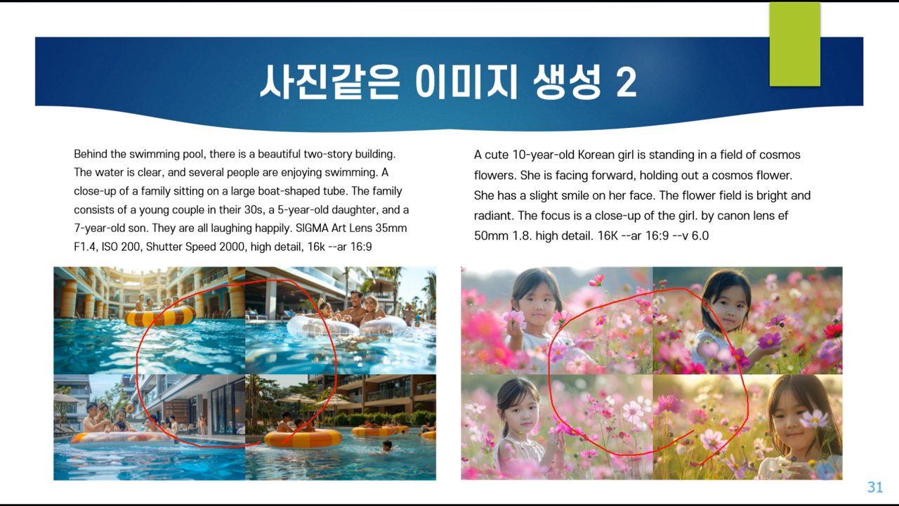
pyautogui.press('e')
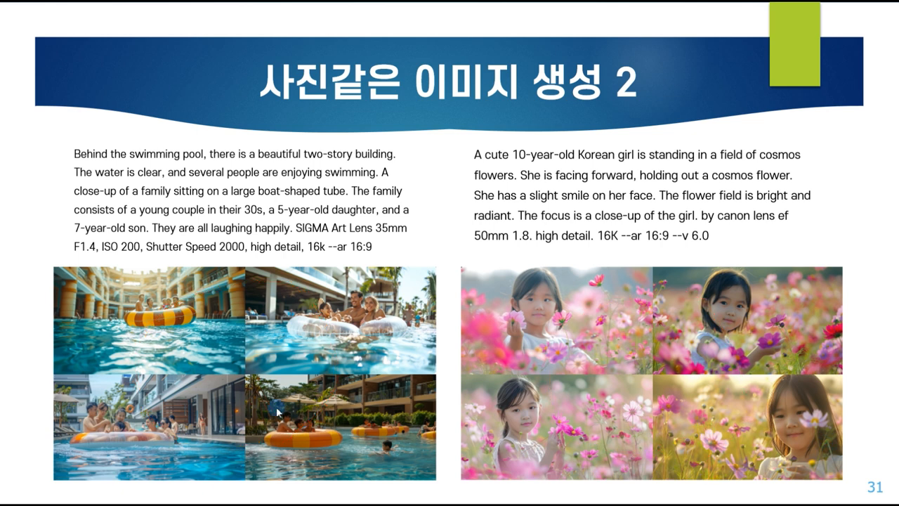